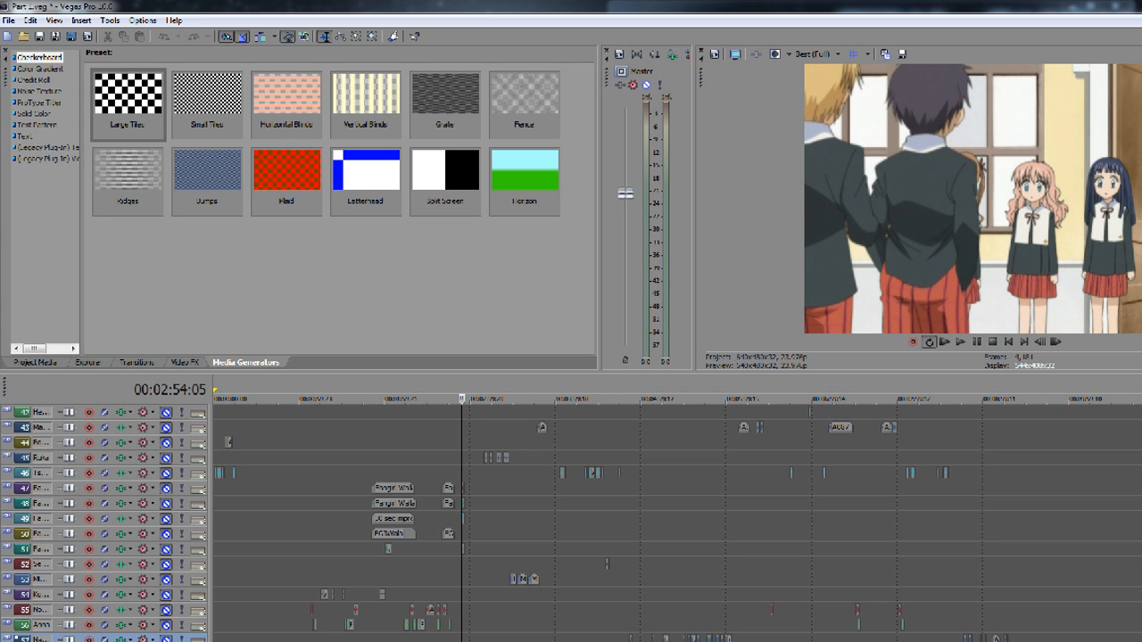
Step: Solo the Jinno audio track (track 58) in the multitrack project
scroll(679, 526, "down", 3)
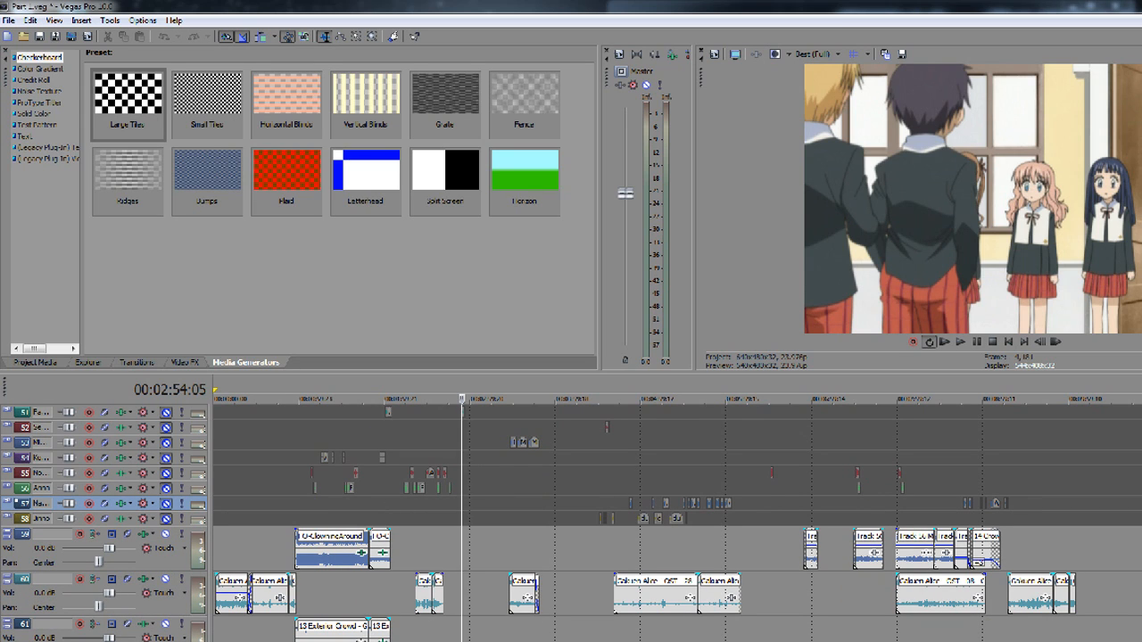
scroll(678, 430, "up", 10)
scroll(678, 431, "up", 2)
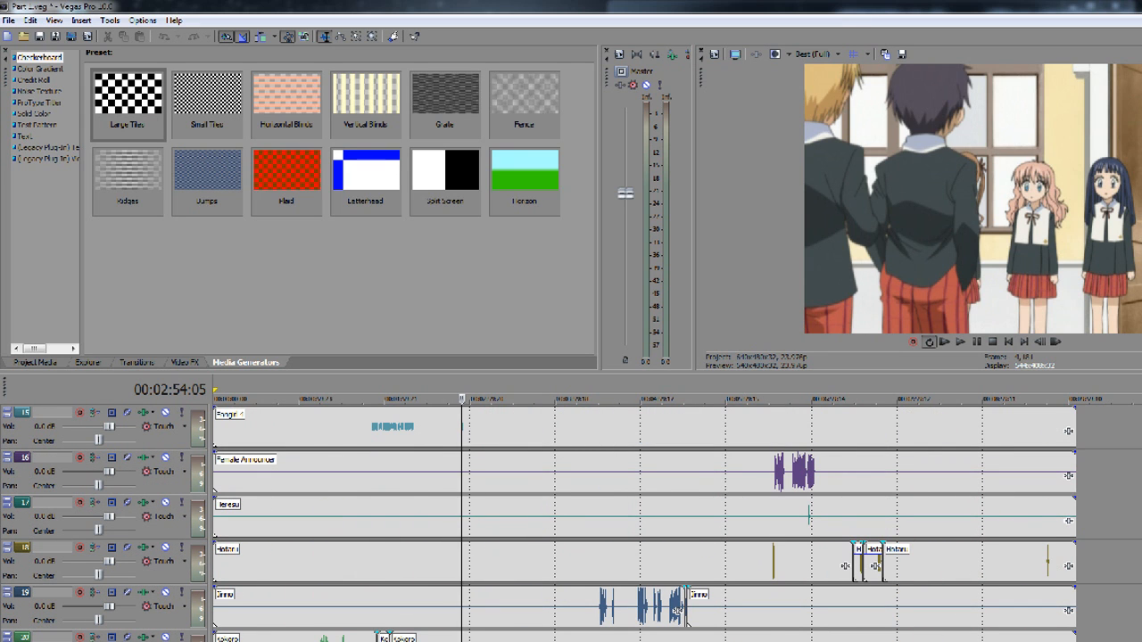
key("grave")
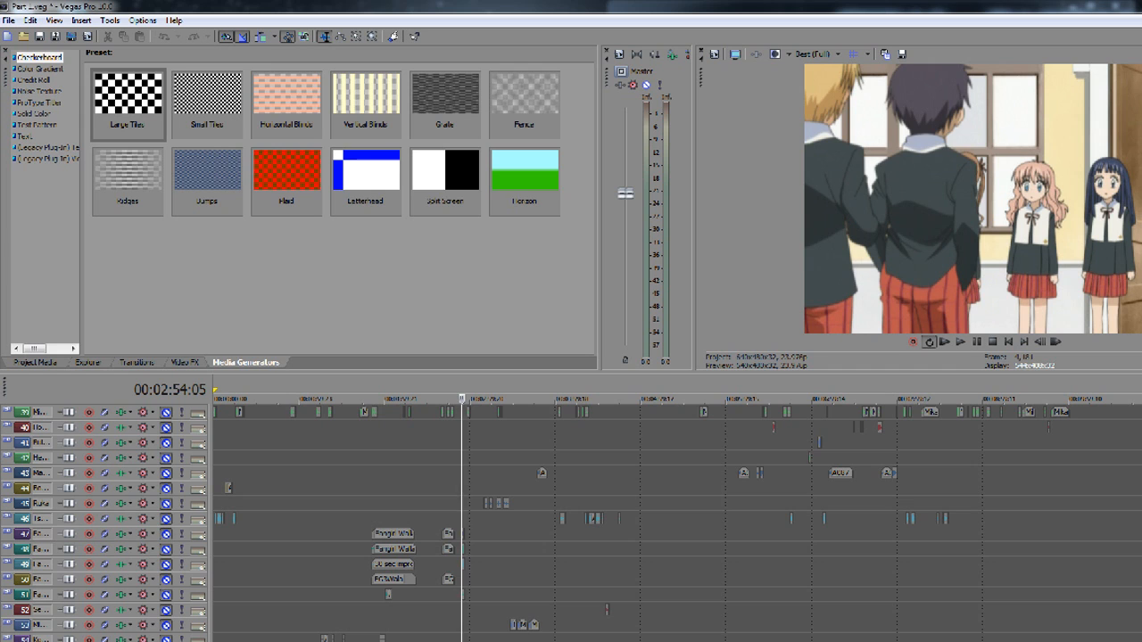
scroll(205, 526, "down", 4)
left_click(203, 533)
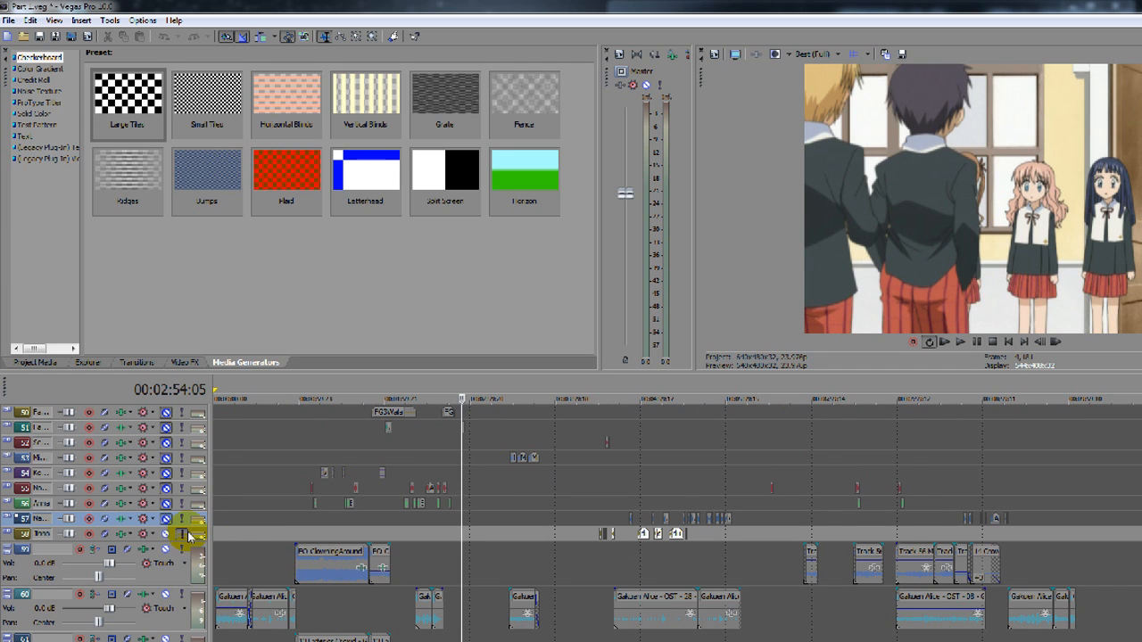
key("ctrl+a")
left_click(183, 535, "ctrl")
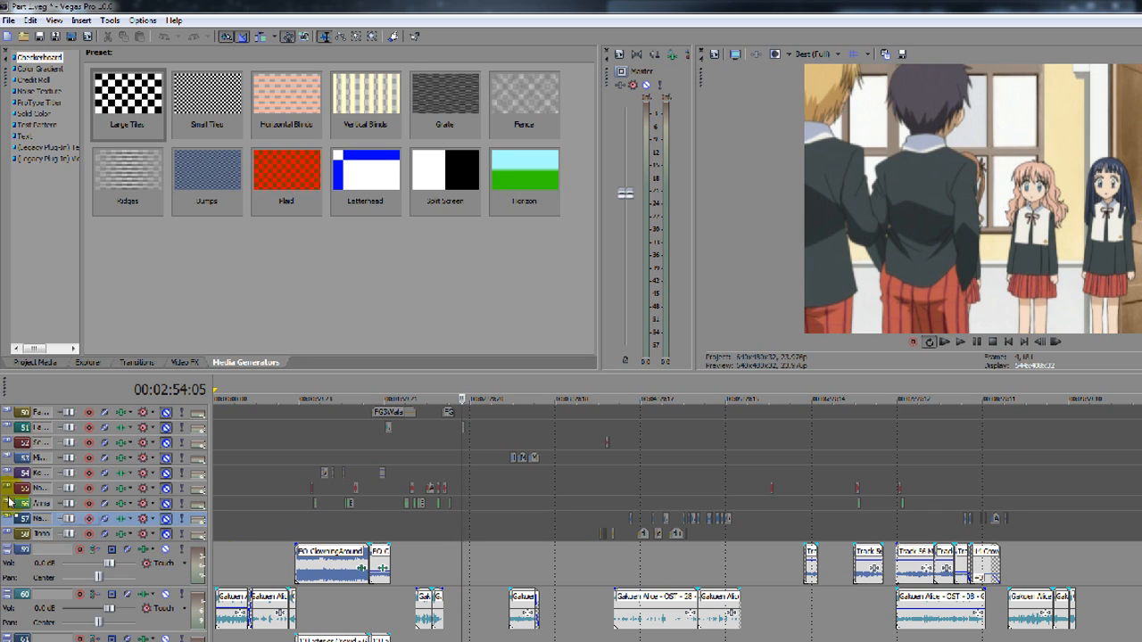
left_click(180, 534)
Step: Start rendering the soloed track and choose Wave (Microsoft) (*.wav) as the output file type
left_click(8, 20)
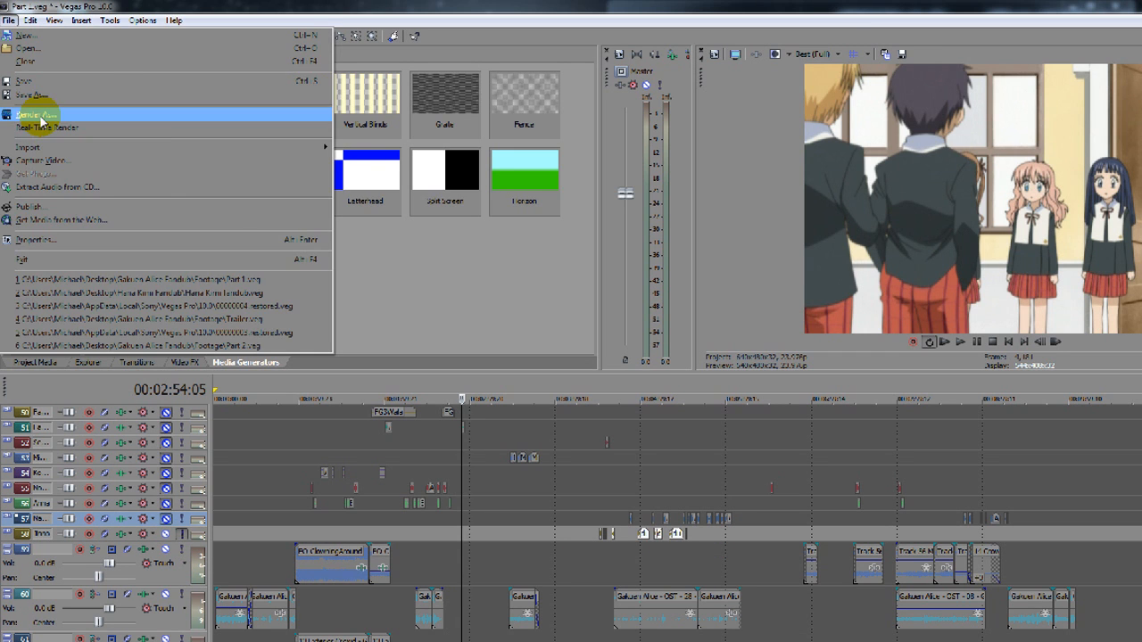
left_click(45, 116)
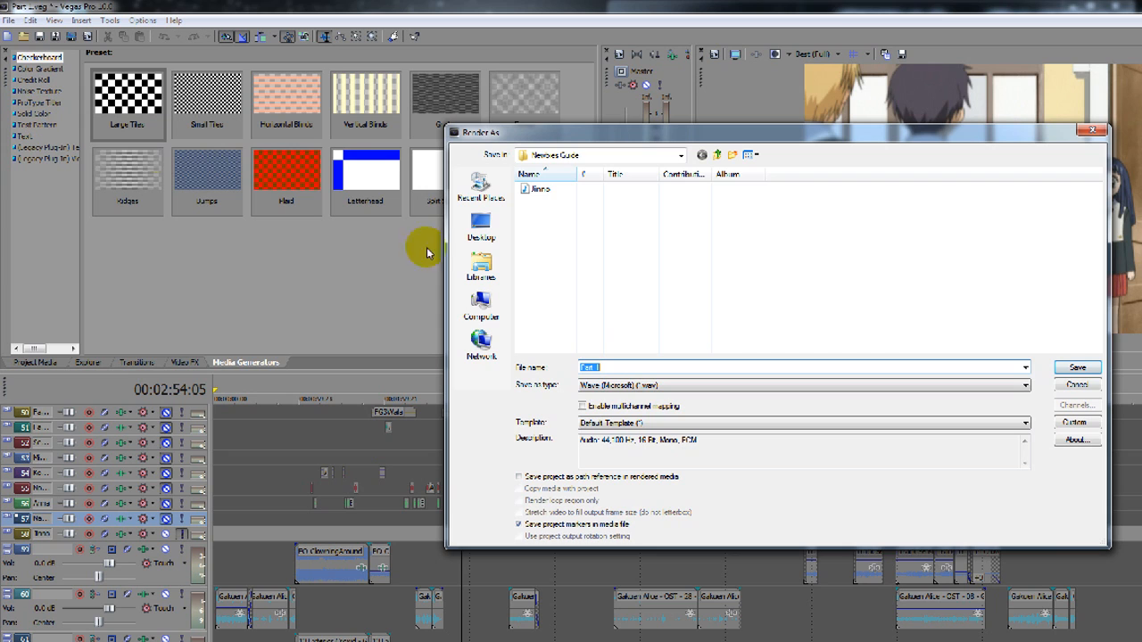
left_click(1026, 387)
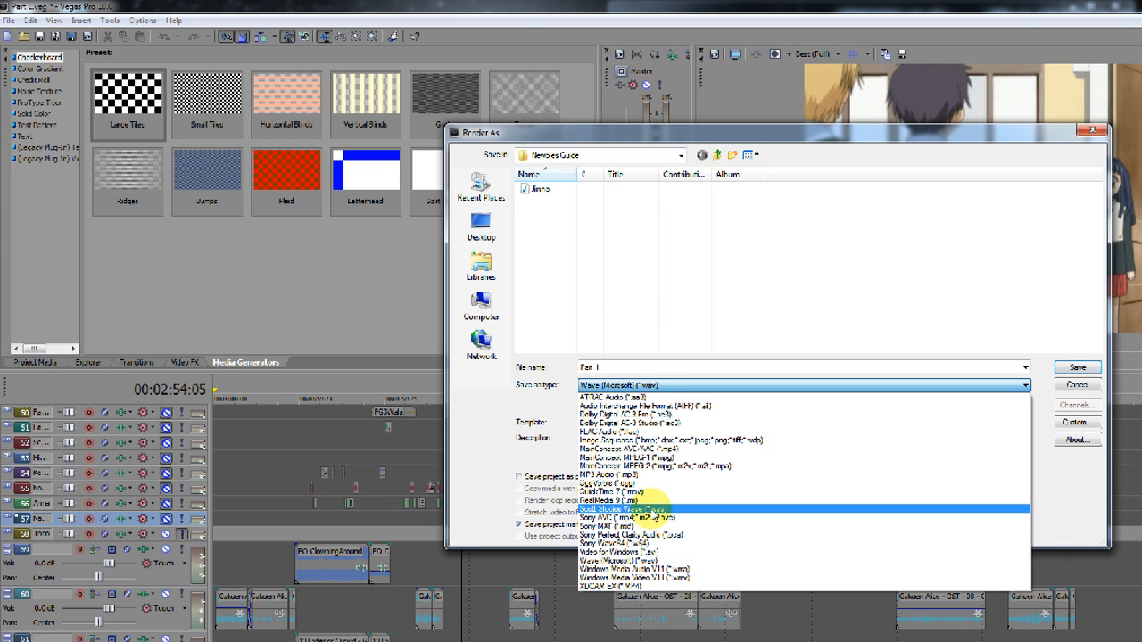
left_click(638, 560)
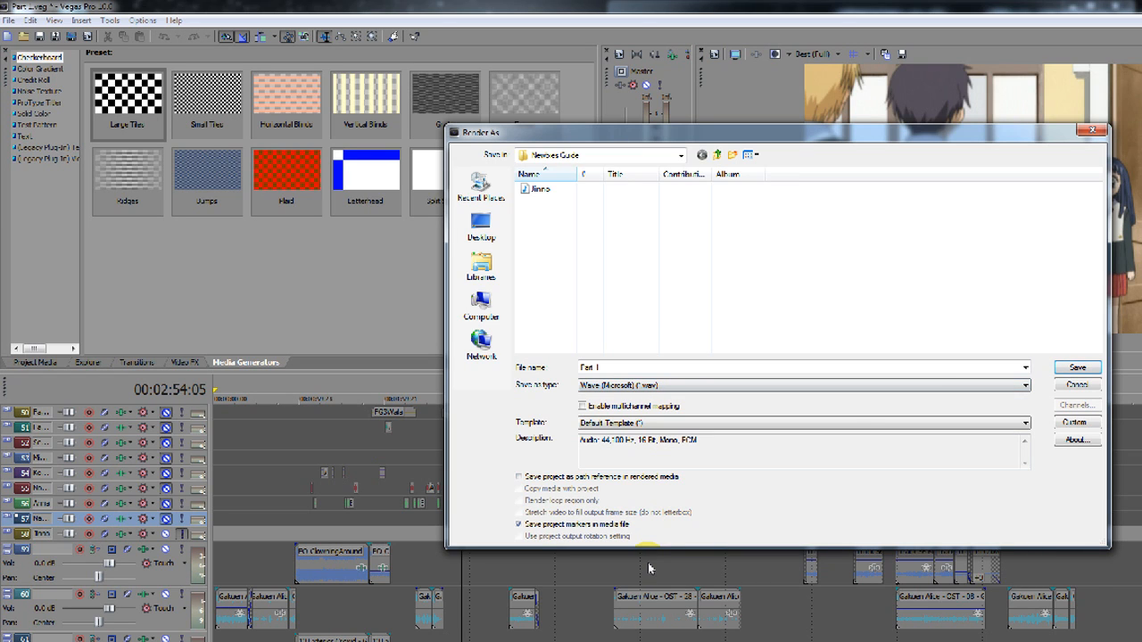
Step: Confirm custom wave settings of PCM (uncompressed), 44,100 Hz, 16-bit, mono, and save the render over the existing Jinno.wav
left_click(1071, 423)
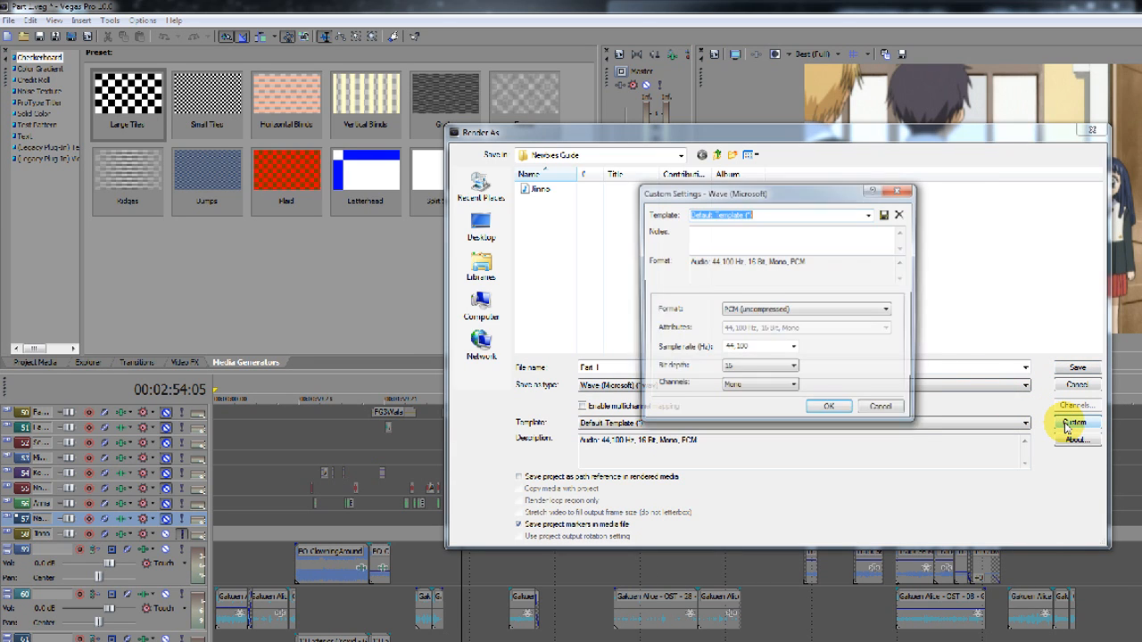
left_click(859, 310)
left_click(804, 310)
left_click(862, 314)
left_click(862, 310)
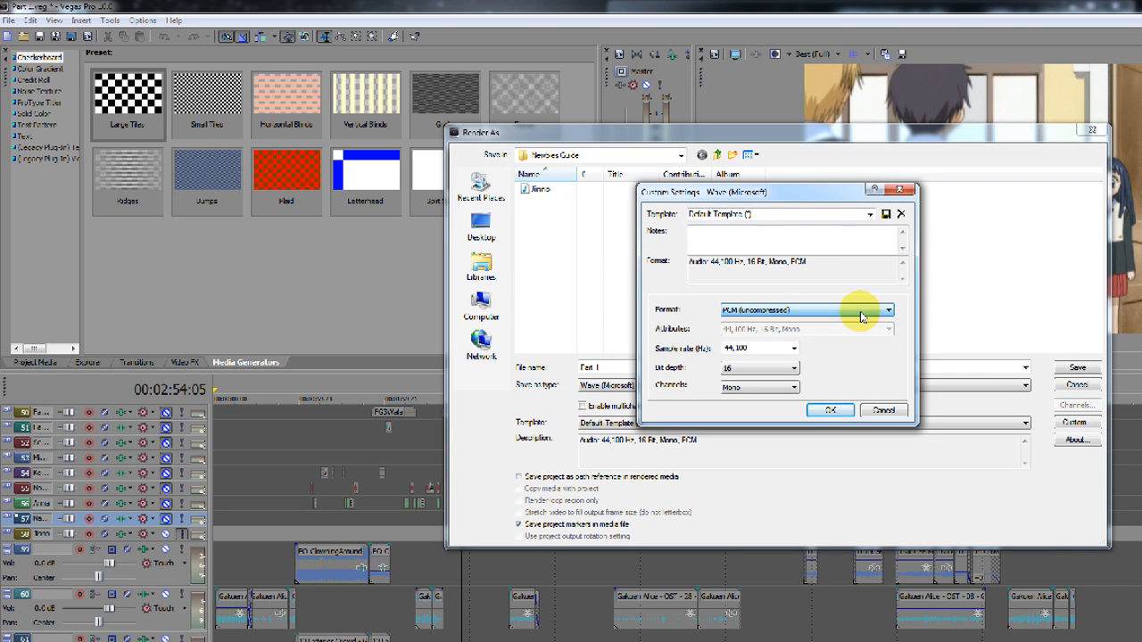
left_click(794, 348)
left_click(794, 349)
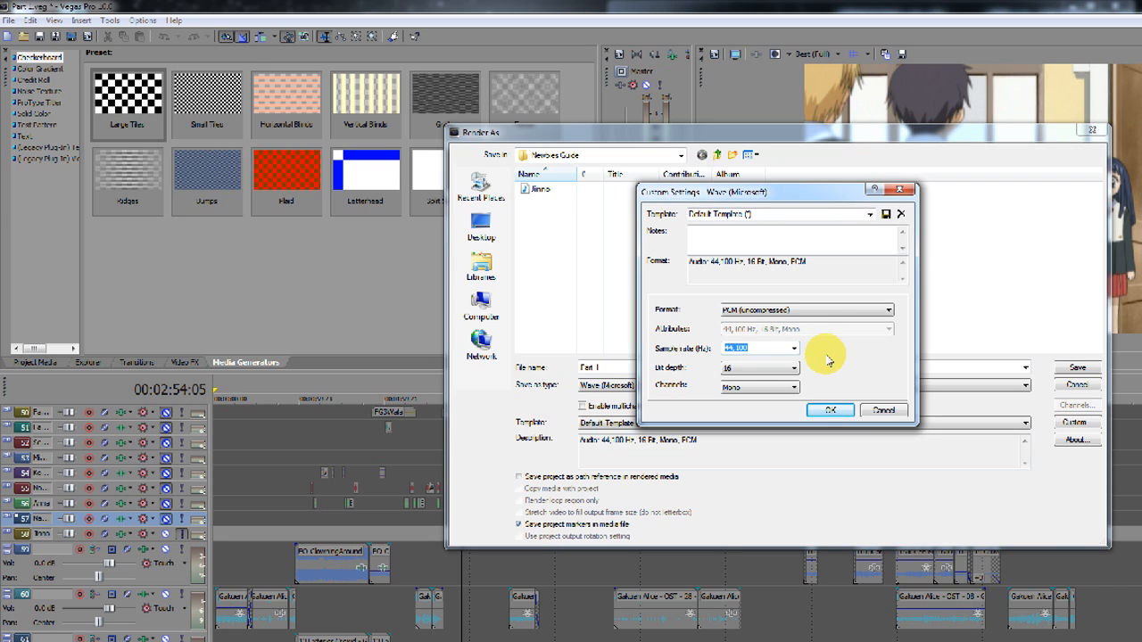
left_click(796, 389)
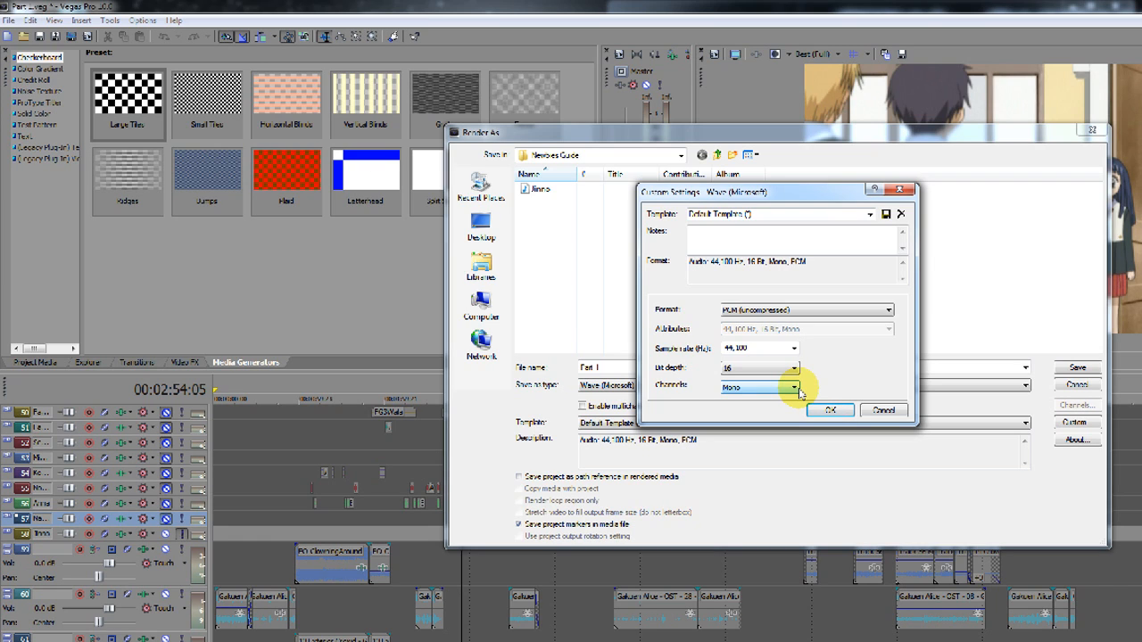
left_click(835, 410)
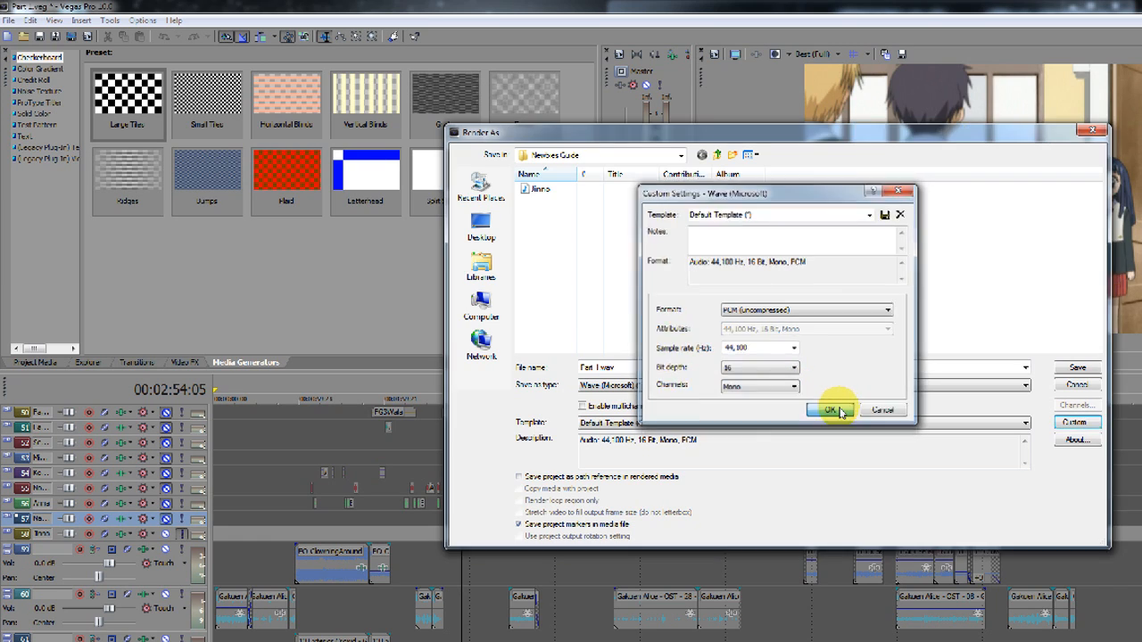
left_click(539, 192)
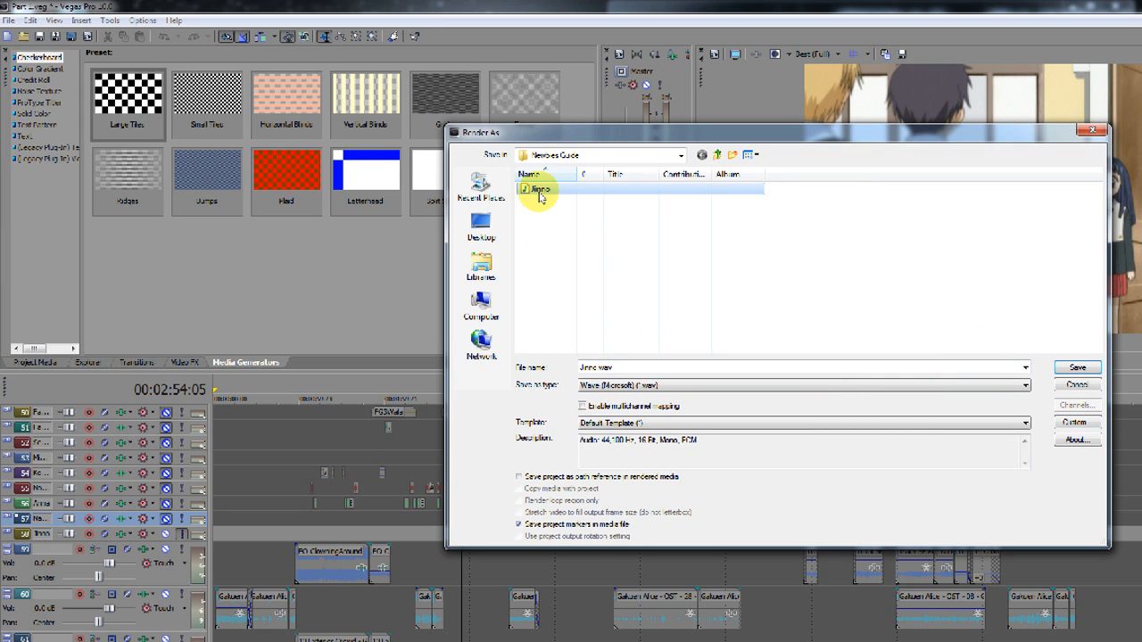
left_click(1078, 370)
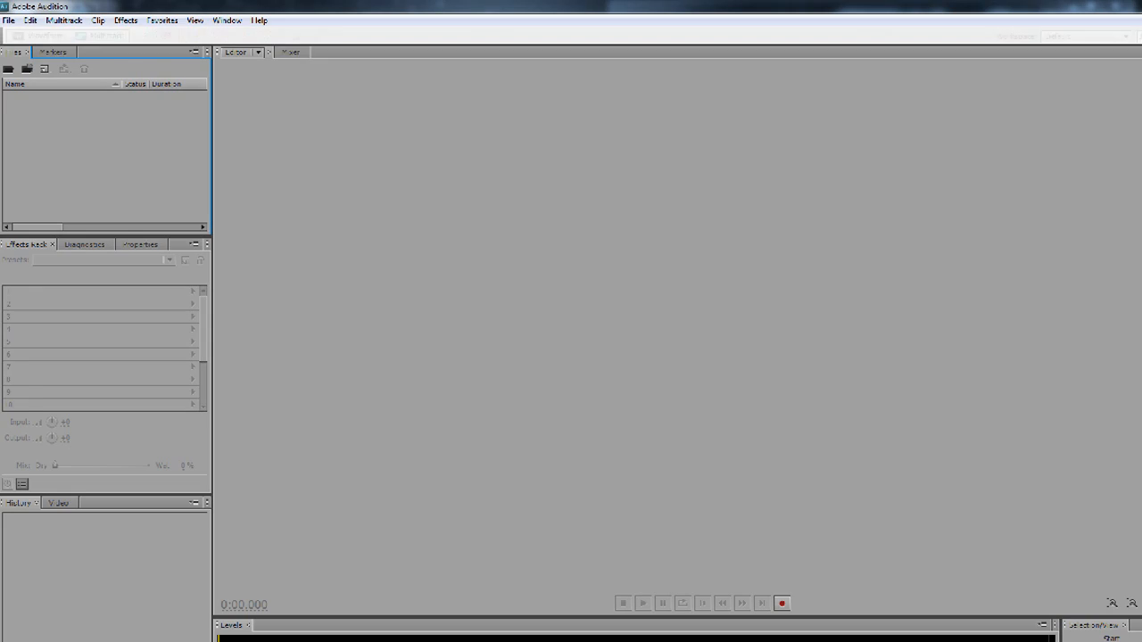
Step: Open Jinno.wav from the Newbies Guide folder in the Adobe Audition waveform editor
mouse_move(398, 641)
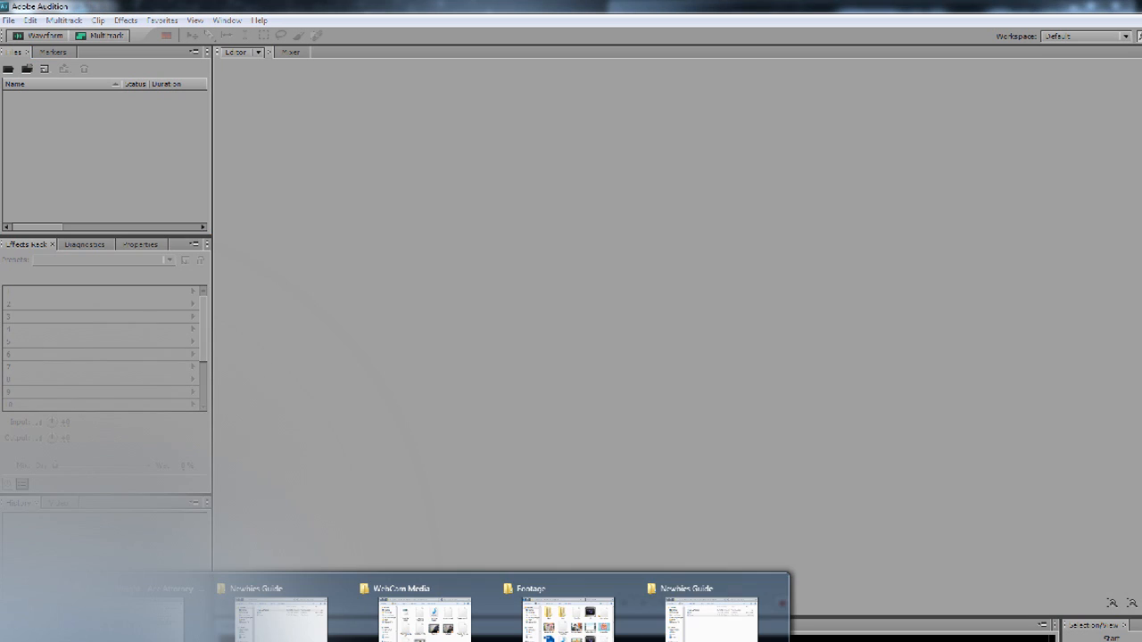
left_click(694, 616)
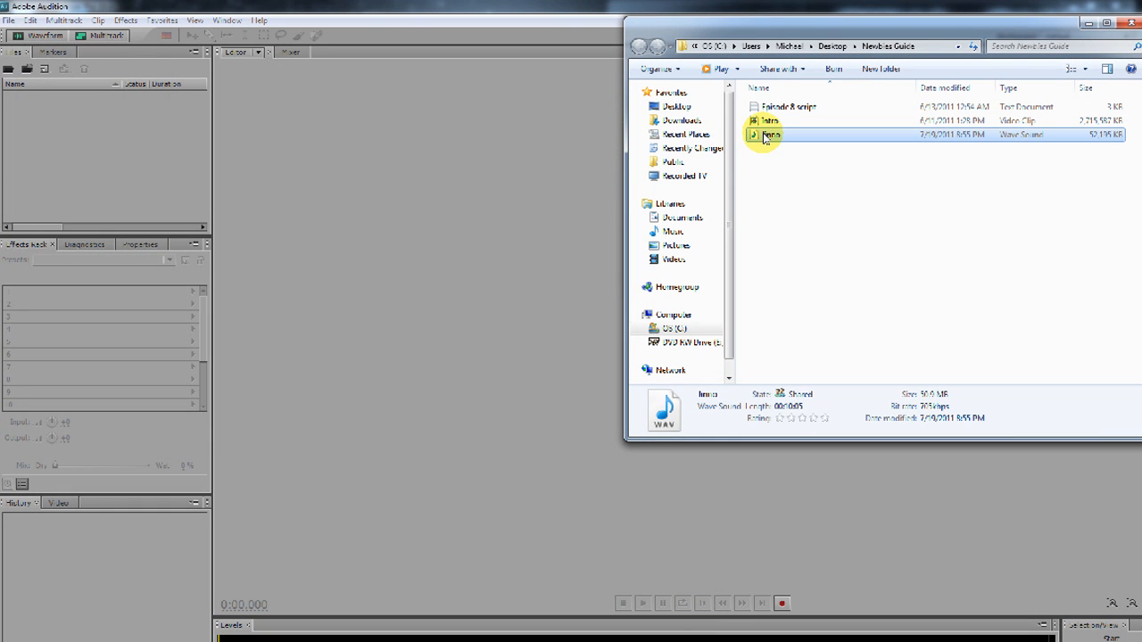
left_click_drag(765, 138, 547, 186)
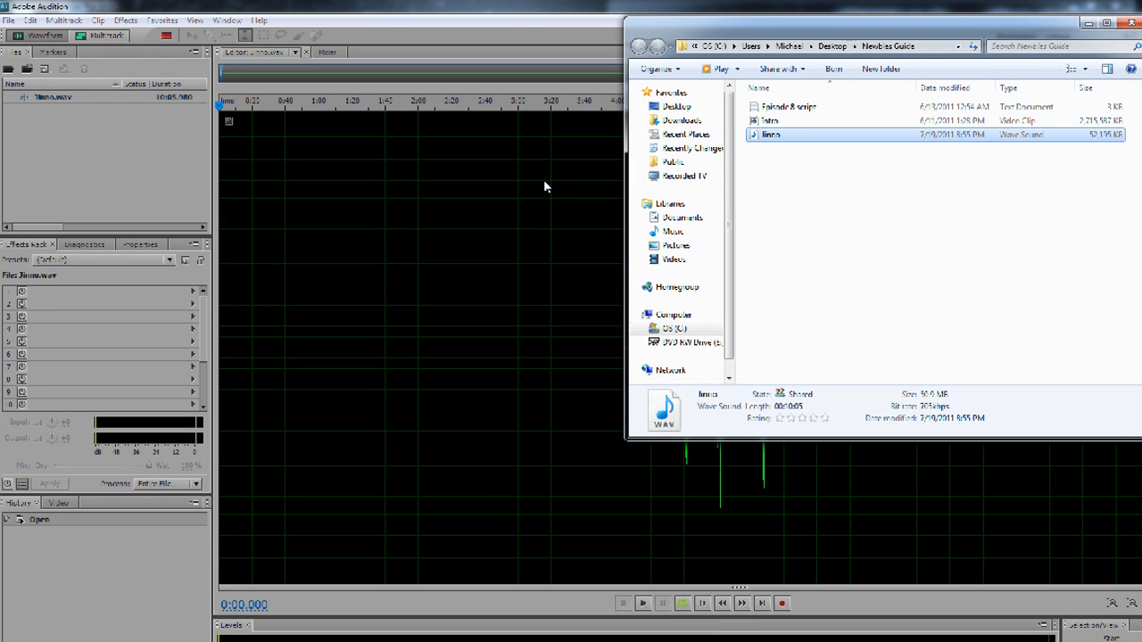
left_click(546, 187)
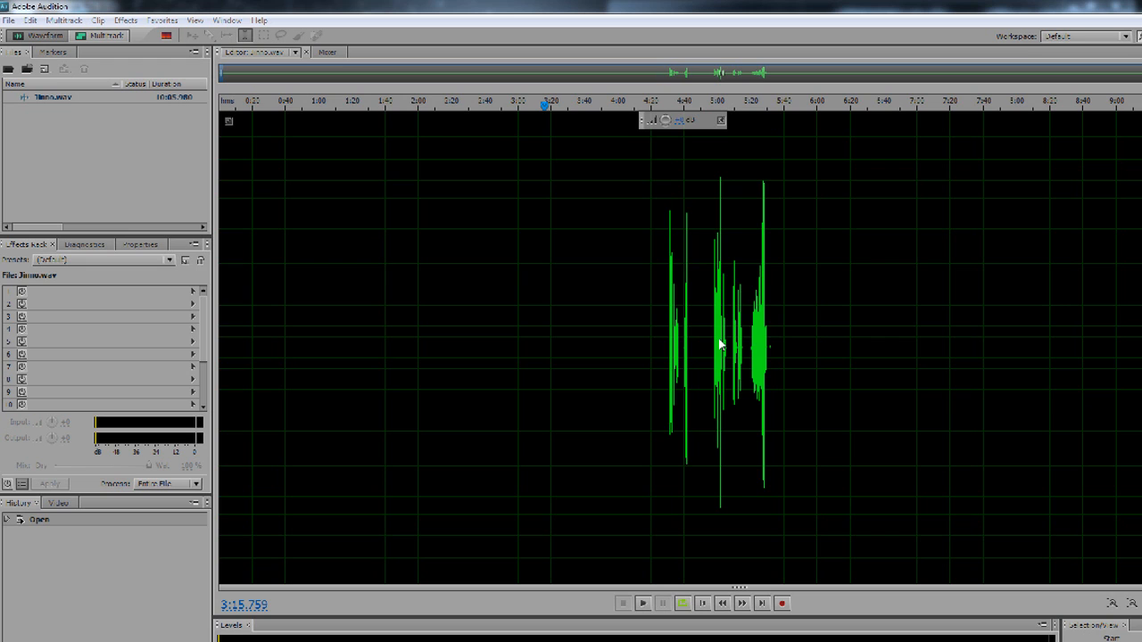
Step: Normalize the whole Jinno.wav file to -0.1 dB and clear the selection
left_click(161, 21)
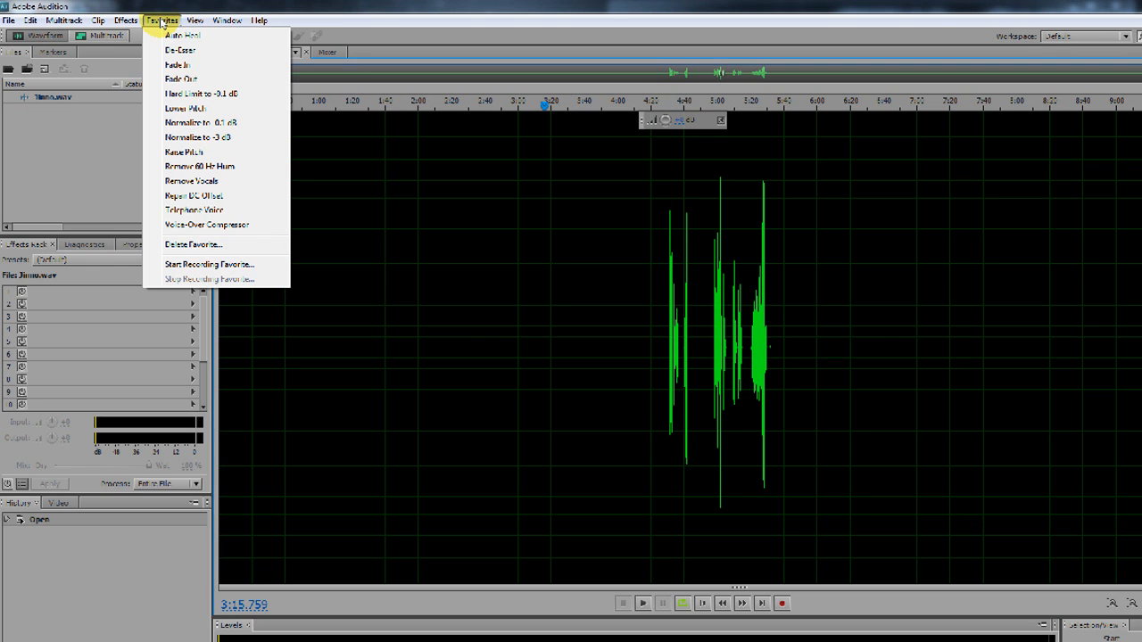
left_click(192, 123)
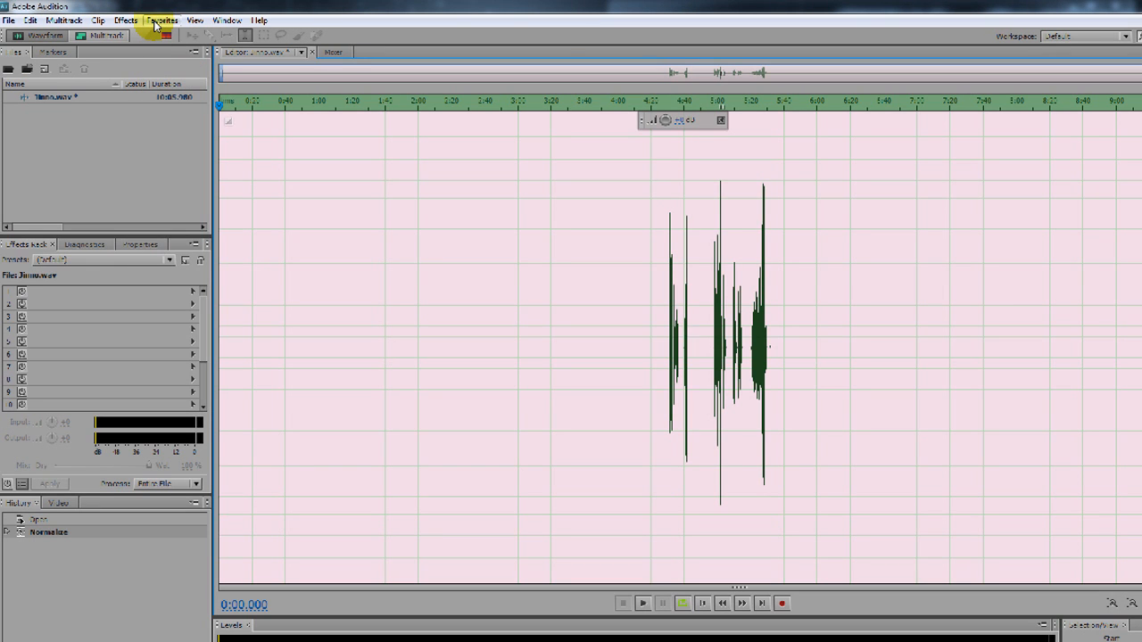
left_click(655, 178)
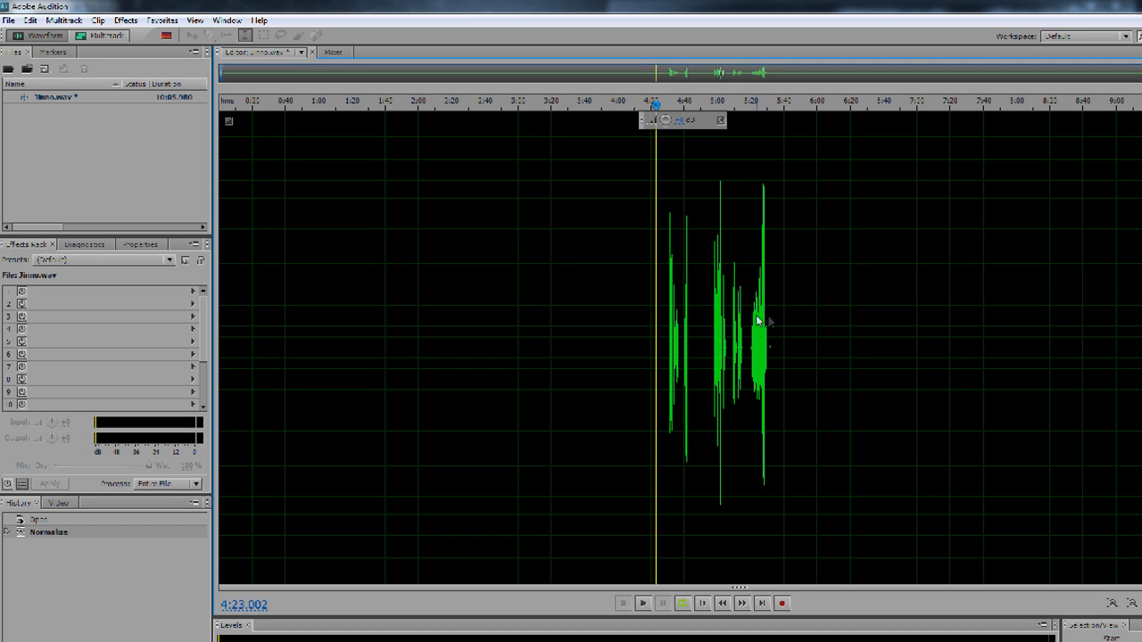
Step: Examine the dialogue waveforms closely and play back the line that starts around 5:09.5
left_click(665, 350)
scroll(683, 346, "up", 3)
scroll(684, 346, "up", 3)
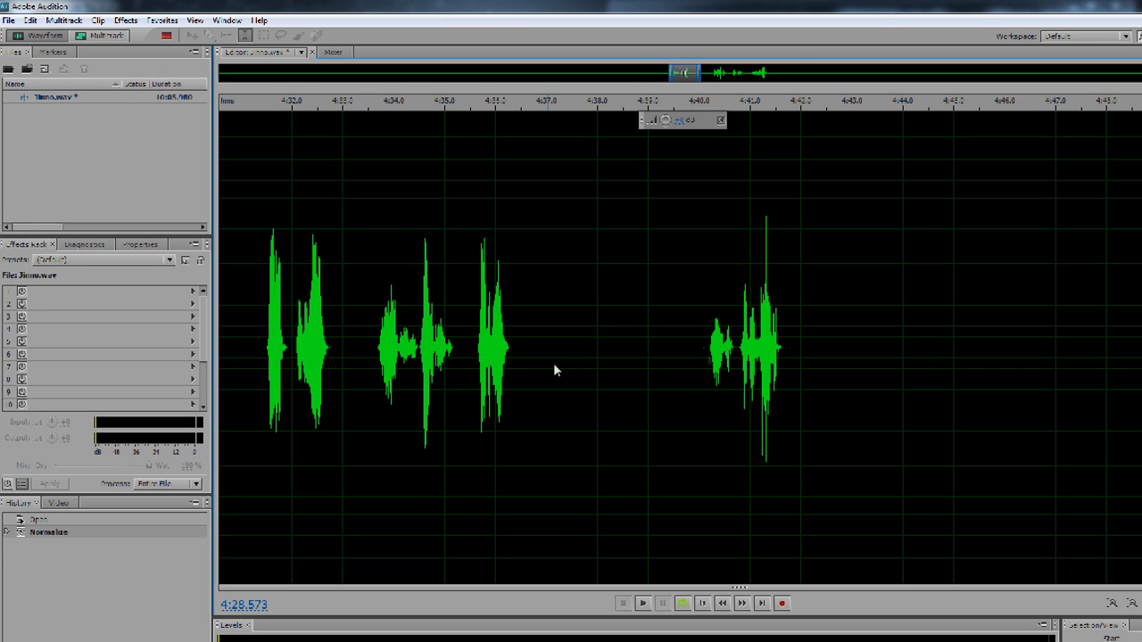
left_click(770, 361)
scroll(773, 357, "down", 3)
scroll(773, 357, "down", 1)
left_click(1045, 356)
scroll(1056, 356, "up", 13)
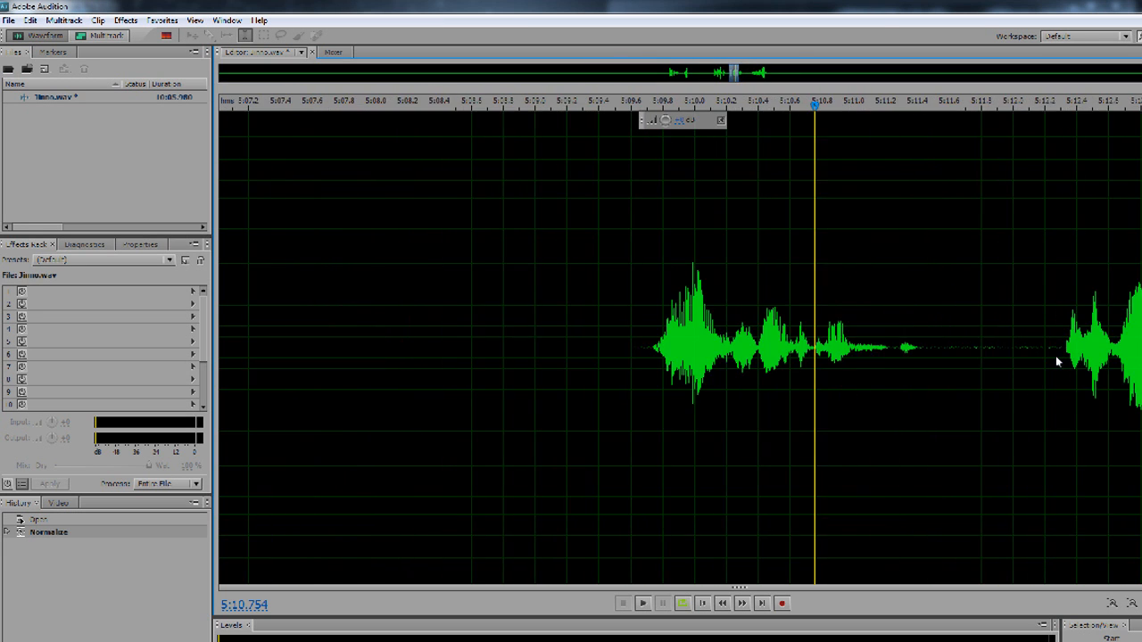
scroll(655, 350, "down", 4)
left_click(447, 346)
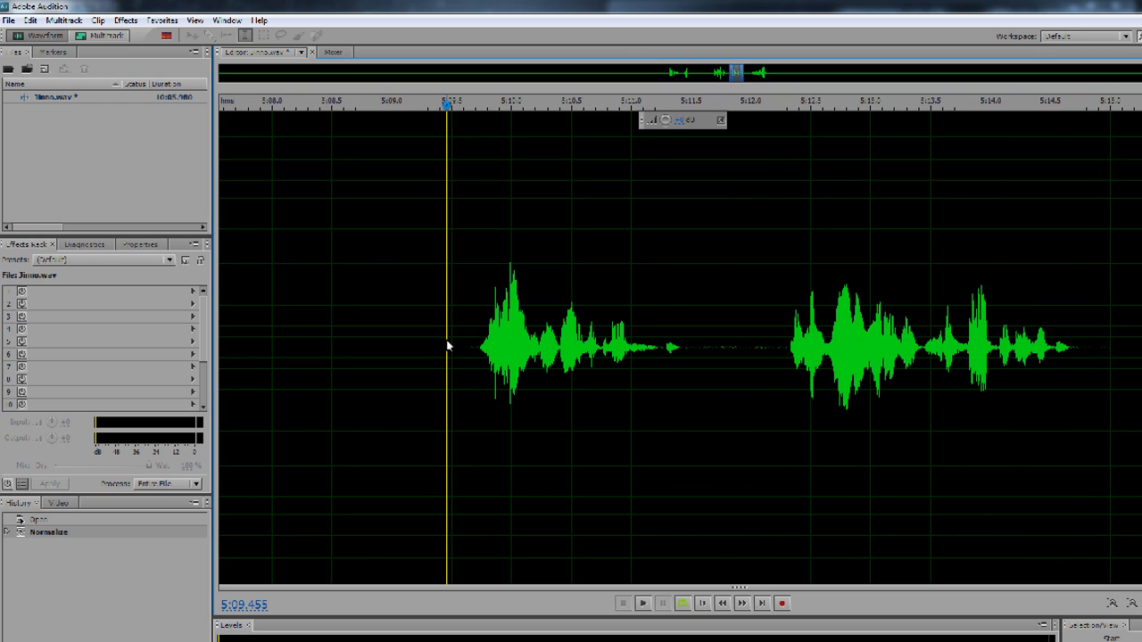
left_click(641, 603)
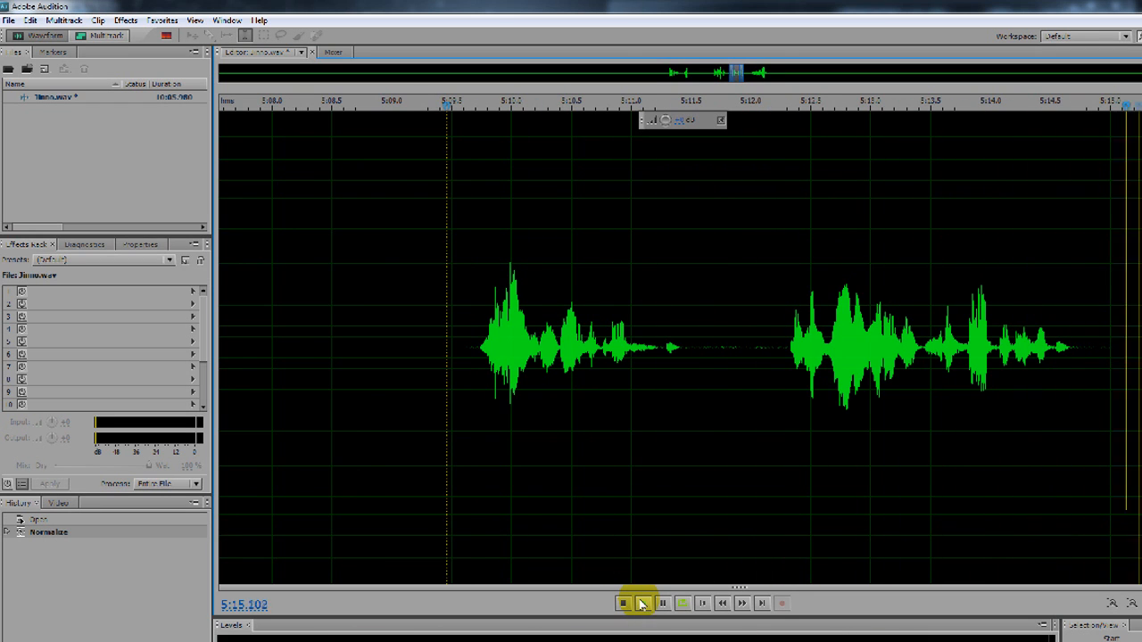
scroll(932, 364, "down", 3)
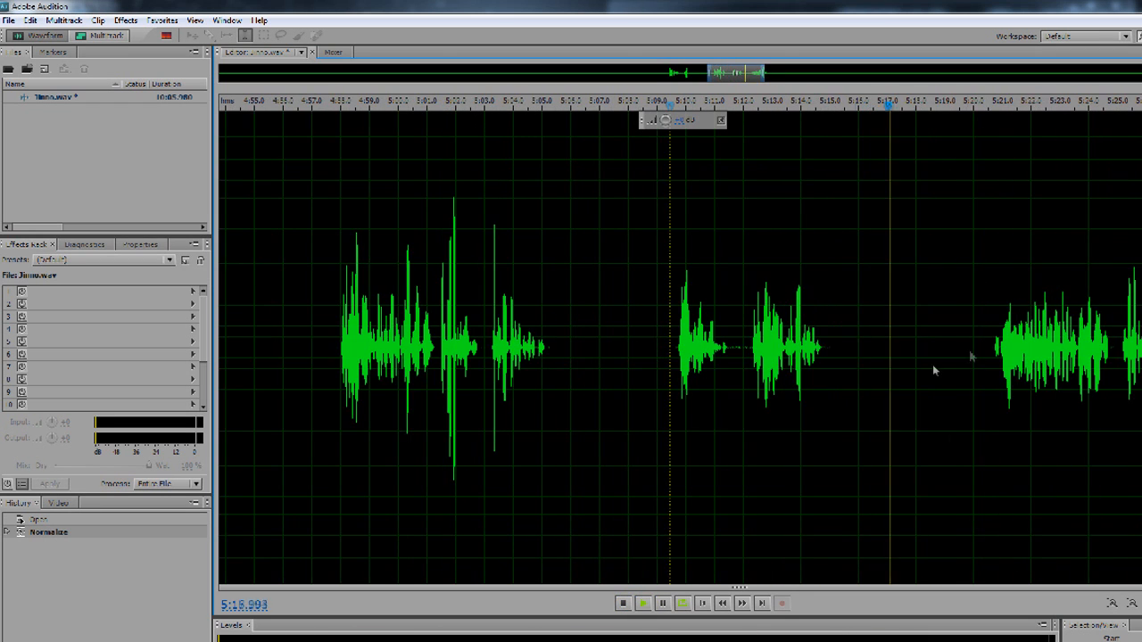
left_click(624, 603)
Step: Examine the final dialogue lines and play back the passage from about 5:26.8
scroll(315, 365, "down", 4)
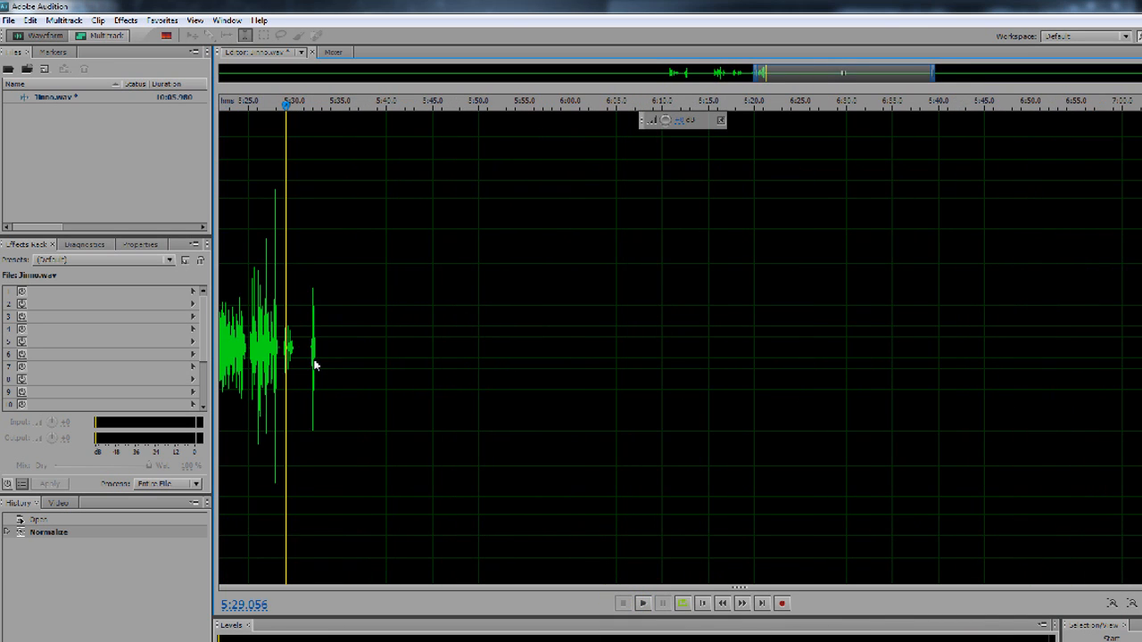
left_click(263, 353)
scroll(316, 430, "up", 4)
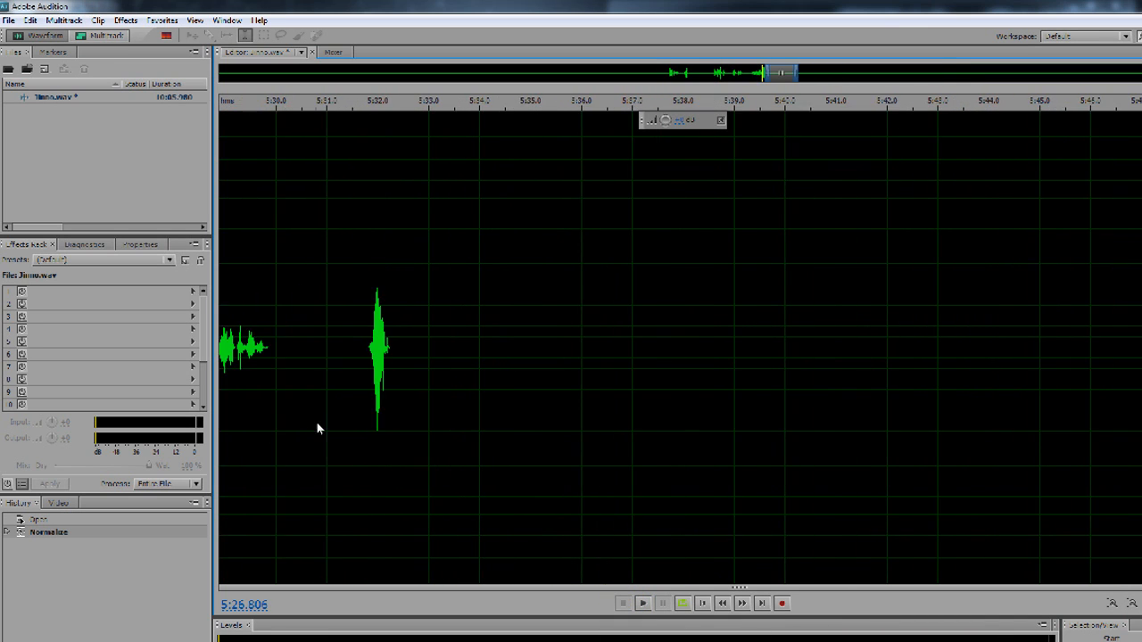
scroll(317, 430, "up", 5)
left_click(643, 604)
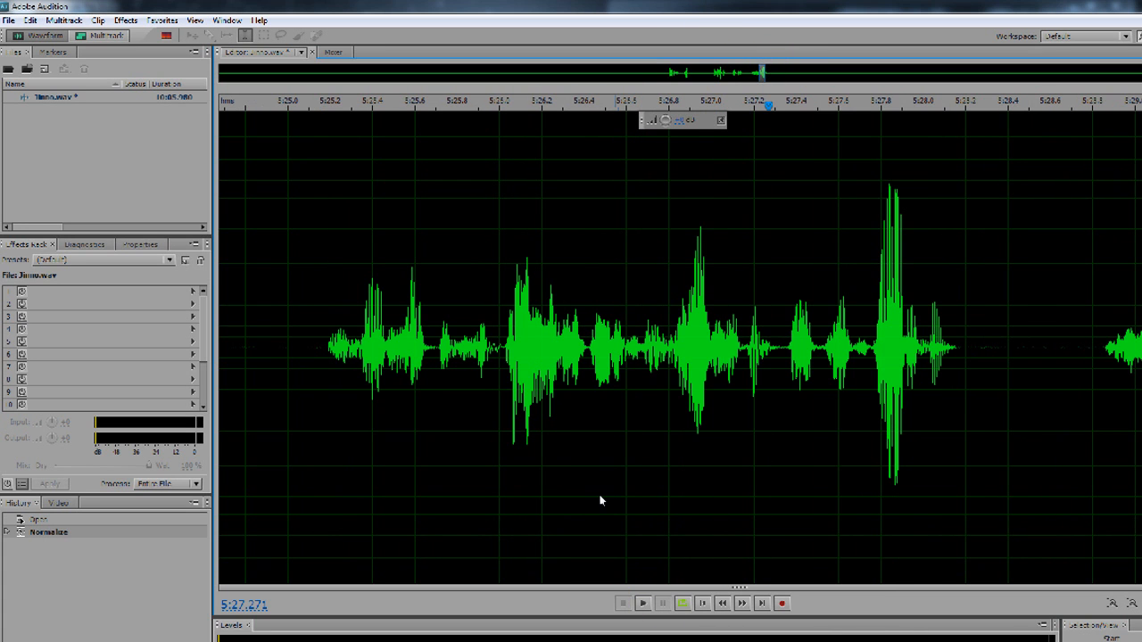
Step: Filter the low-frequency burst between about 5:26.06 and 5:26.09 with the FFT Filter's Kill The Mic Rumble preset
left_click(505, 362)
scroll(506, 362, "up", 4)
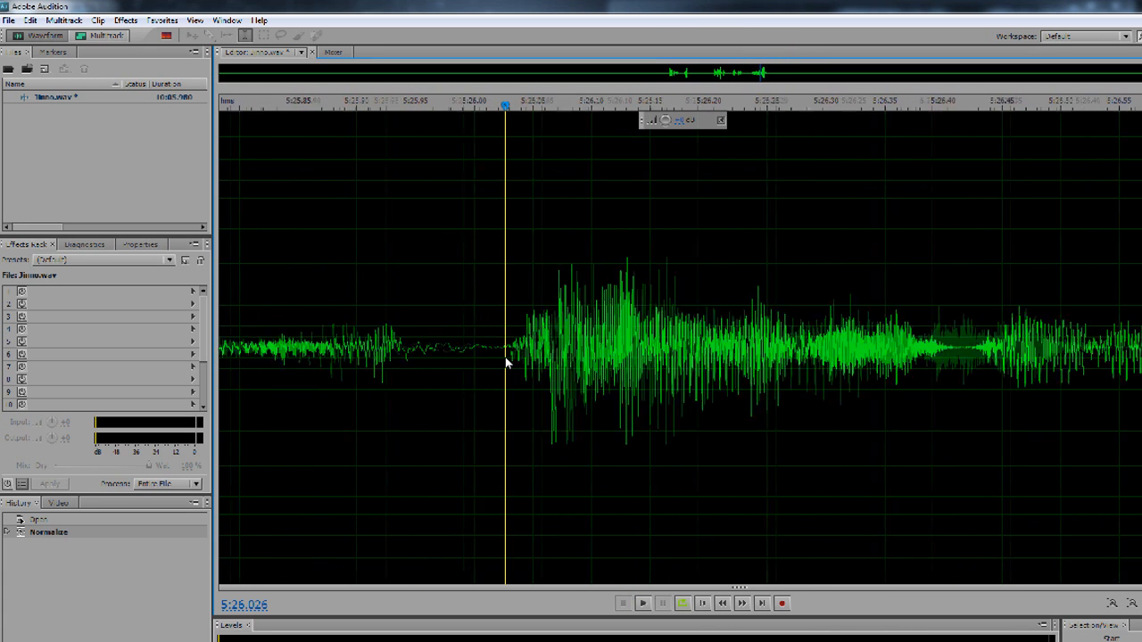
scroll(506, 362, "up", 2)
scroll(589, 361, "up", 2)
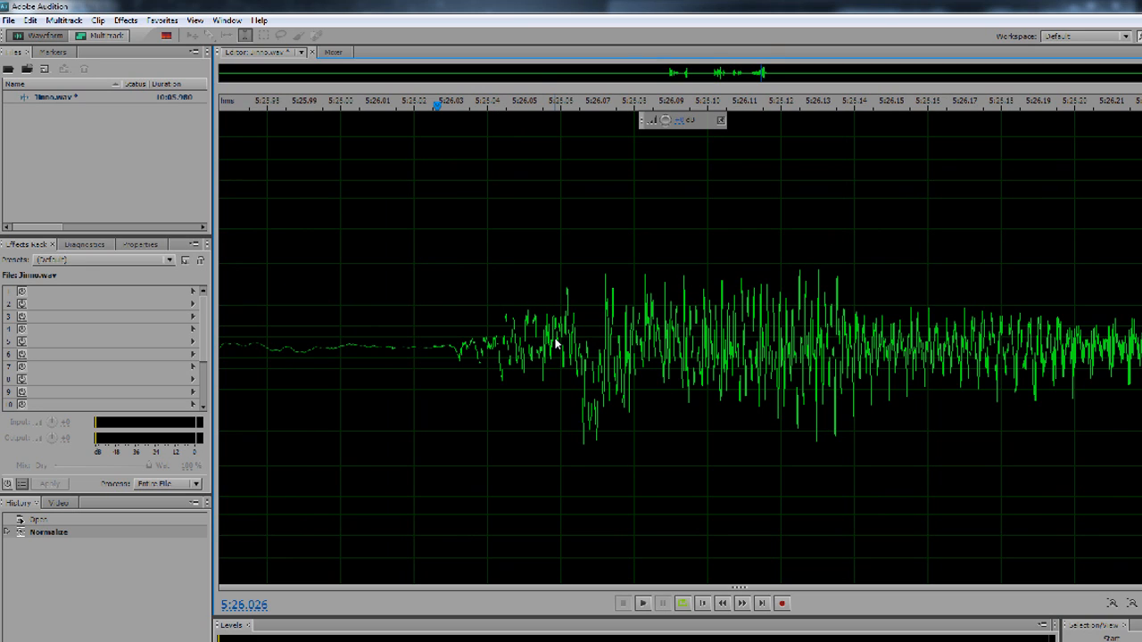
left_click_drag(561, 343, 655, 344)
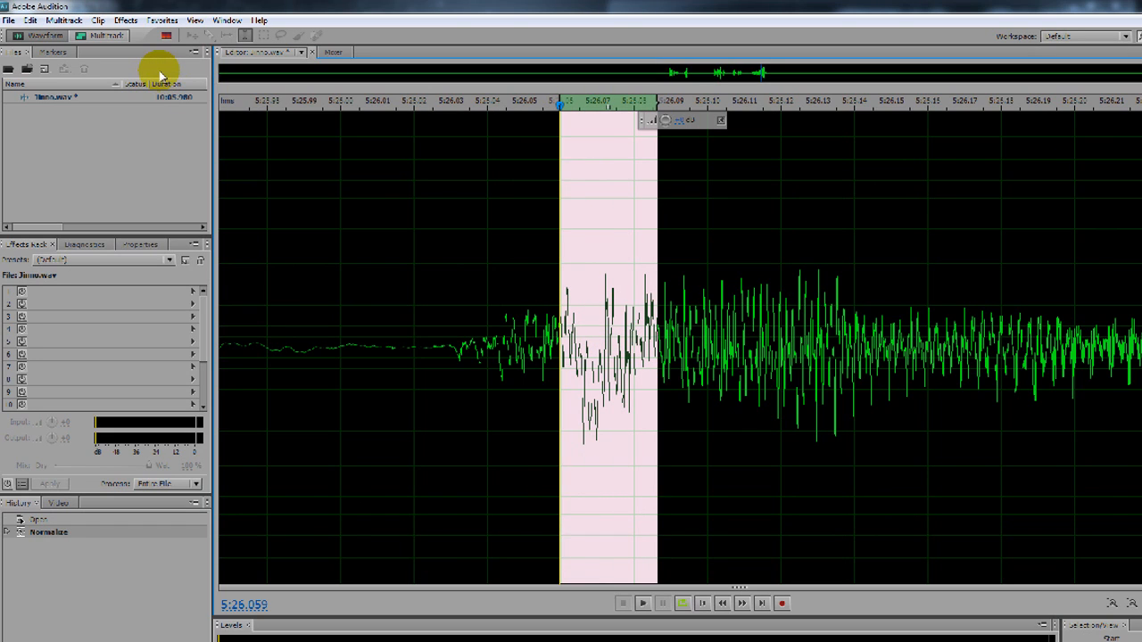
left_click(127, 20)
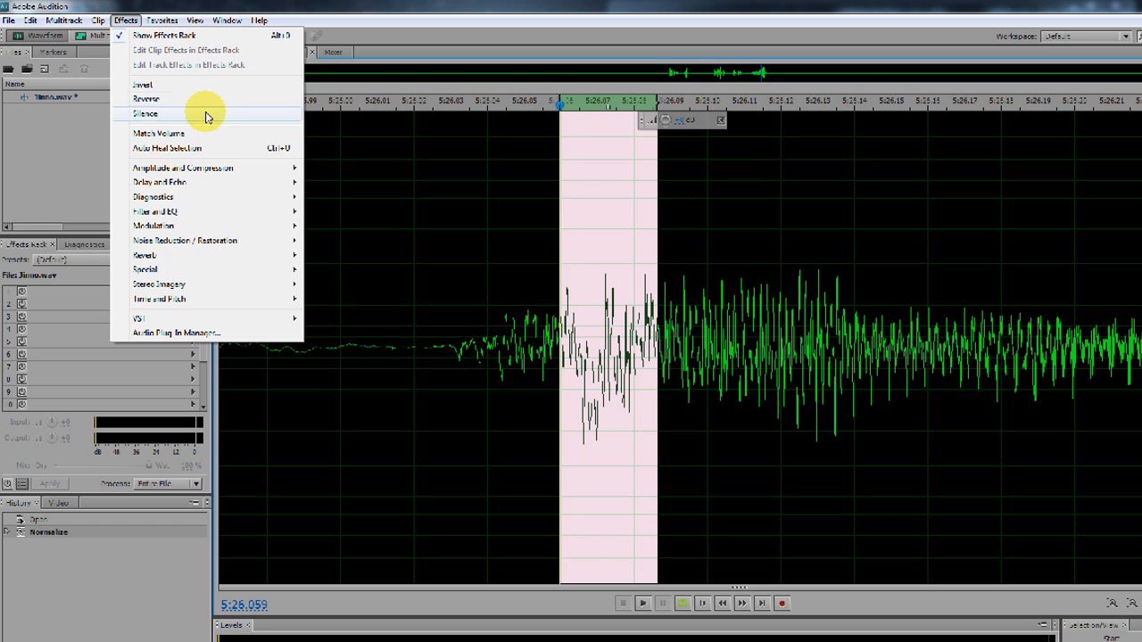
mouse_move(177, 216)
left_click(366, 214)
left_click(535, 438)
left_click(533, 437)
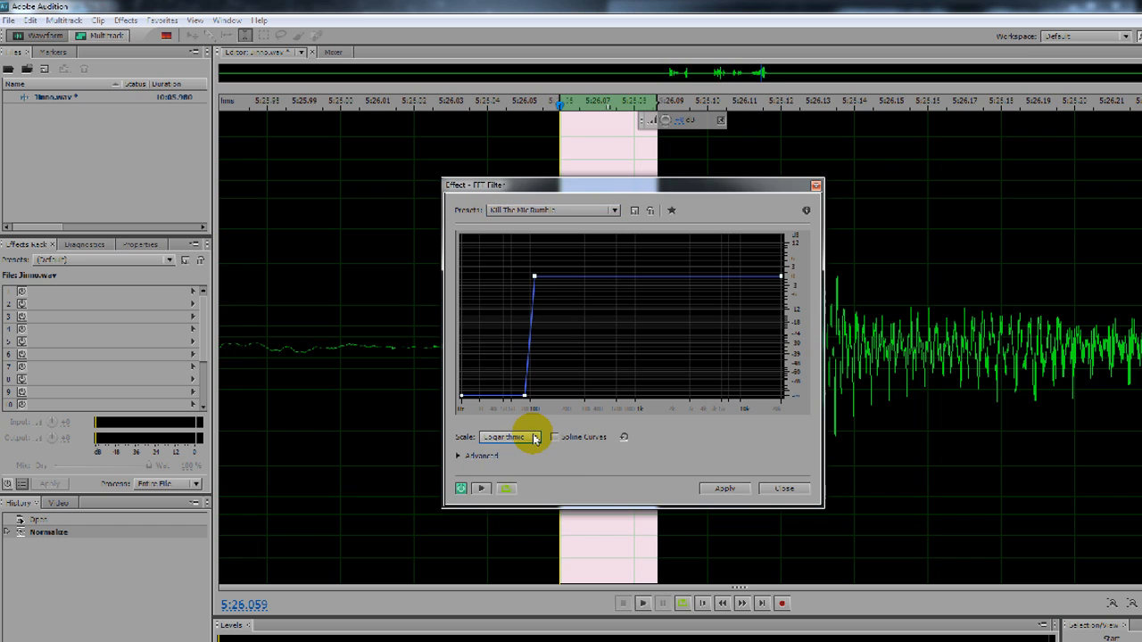
left_click(615, 211)
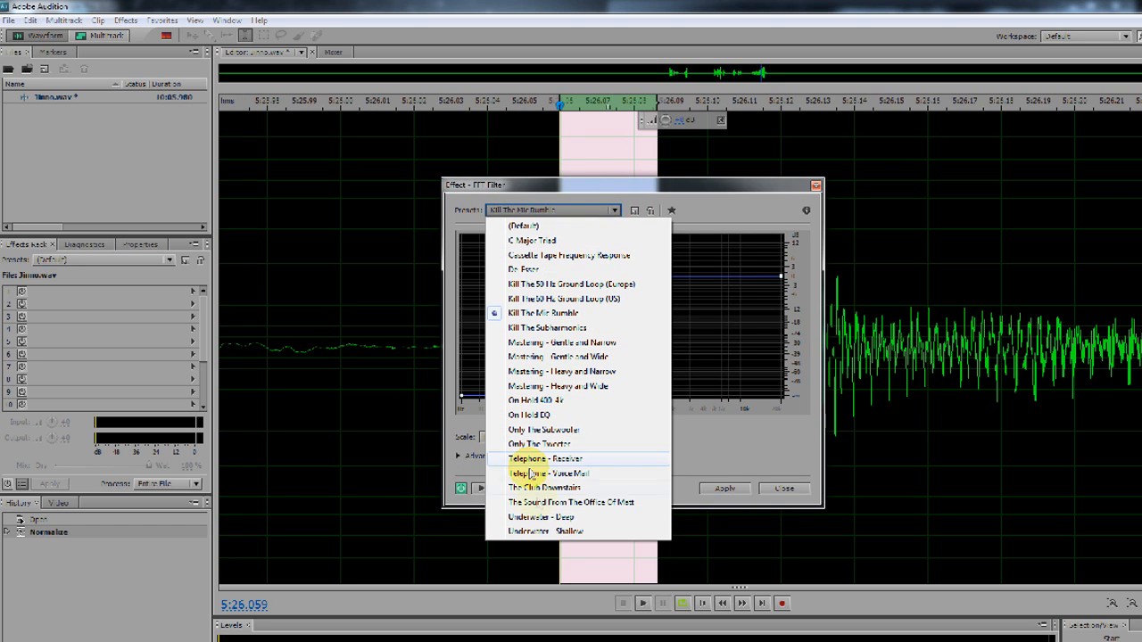
left_click(573, 315)
left_click(724, 489)
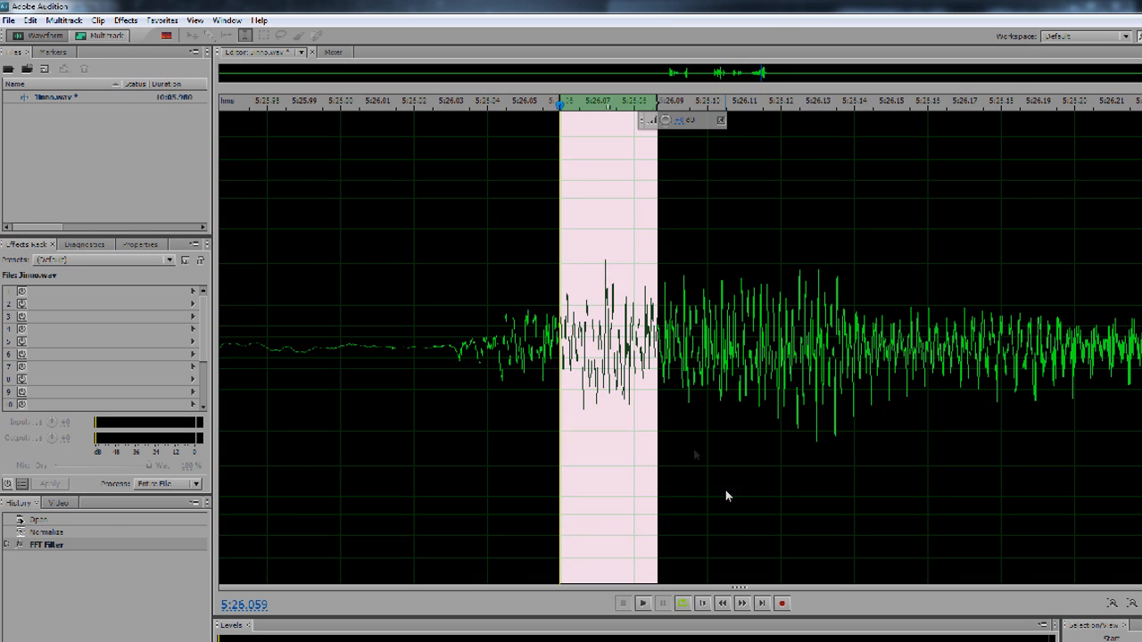
Step: Clear the selection and play back the filtered line from about 5:25.9
left_click(389, 325)
scroll(390, 325, "down", 5)
left_click(347, 352)
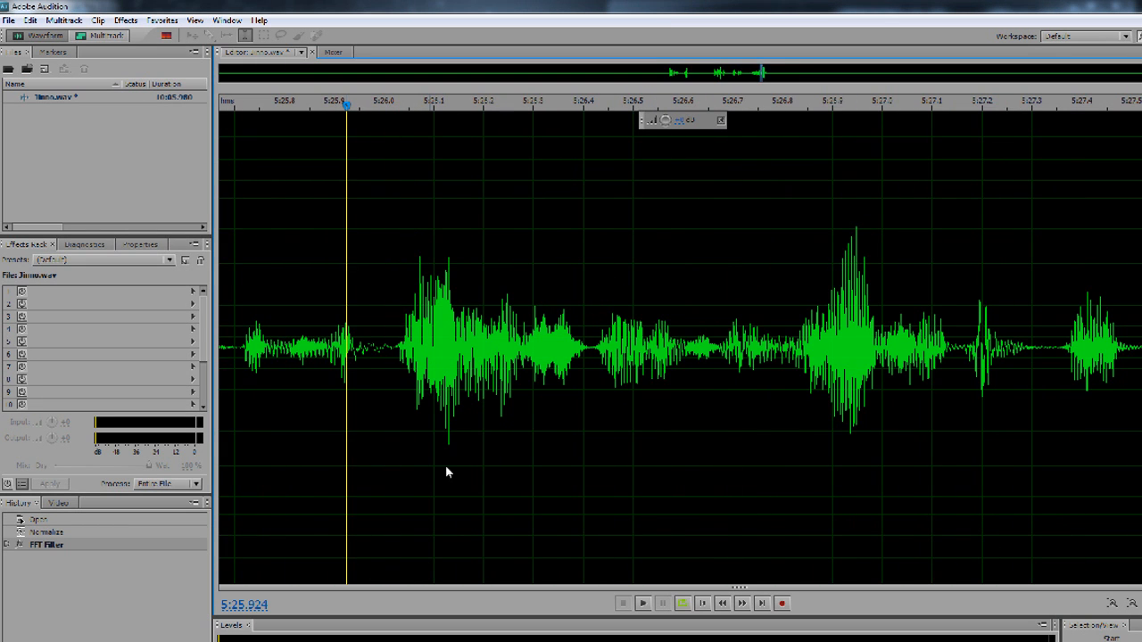
left_click(643, 604)
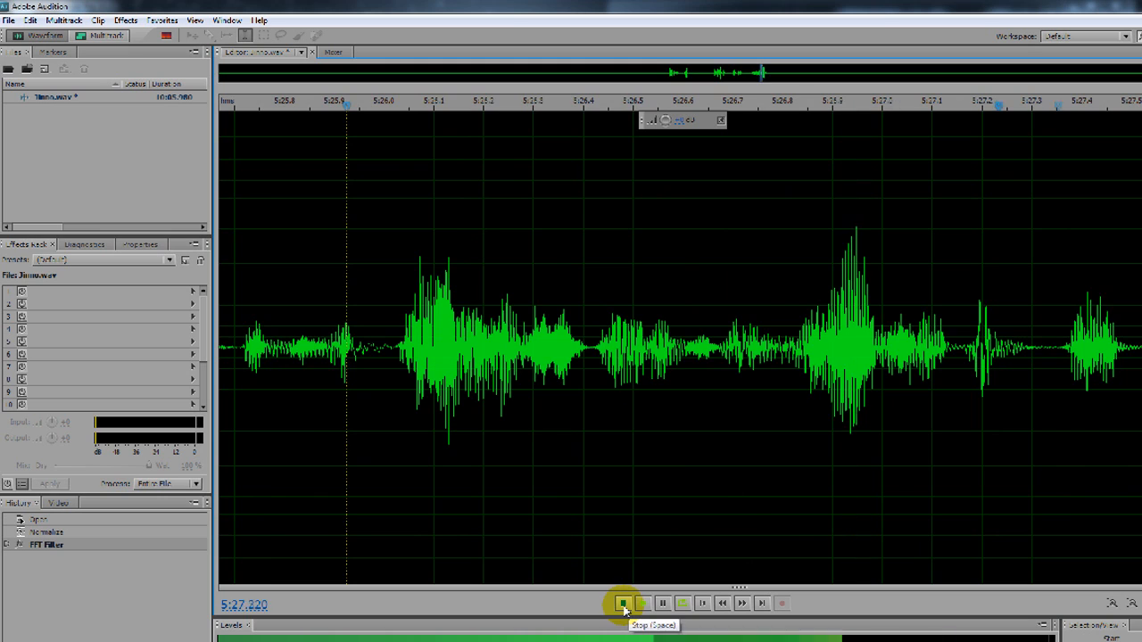
left_click(623, 604)
Step: Try the FFT Filter's Kill The Mic Rumble preset across the whole visible stretch of audio, undo it and clear the selection
scroll(611, 371, "down", 2)
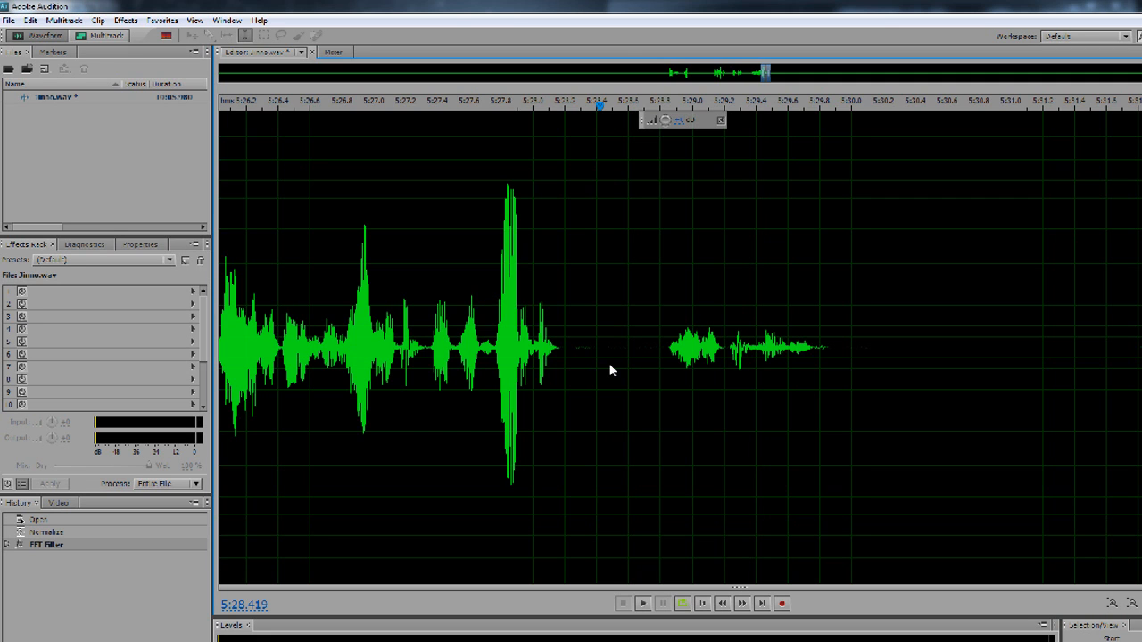
scroll(610, 343, "down", 10)
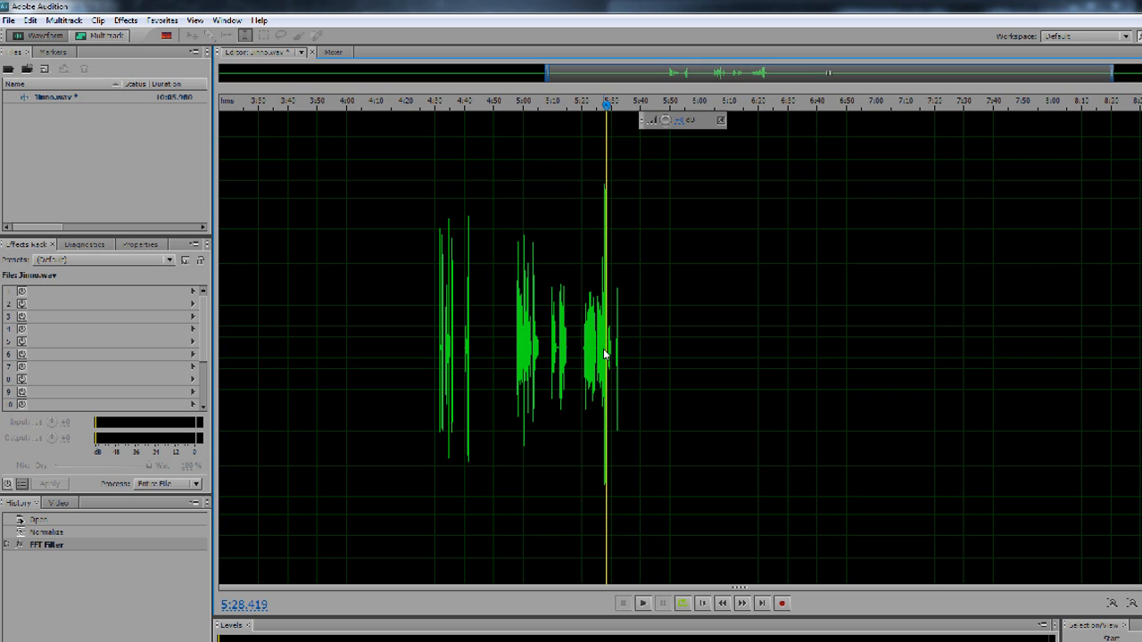
double_click(597, 350)
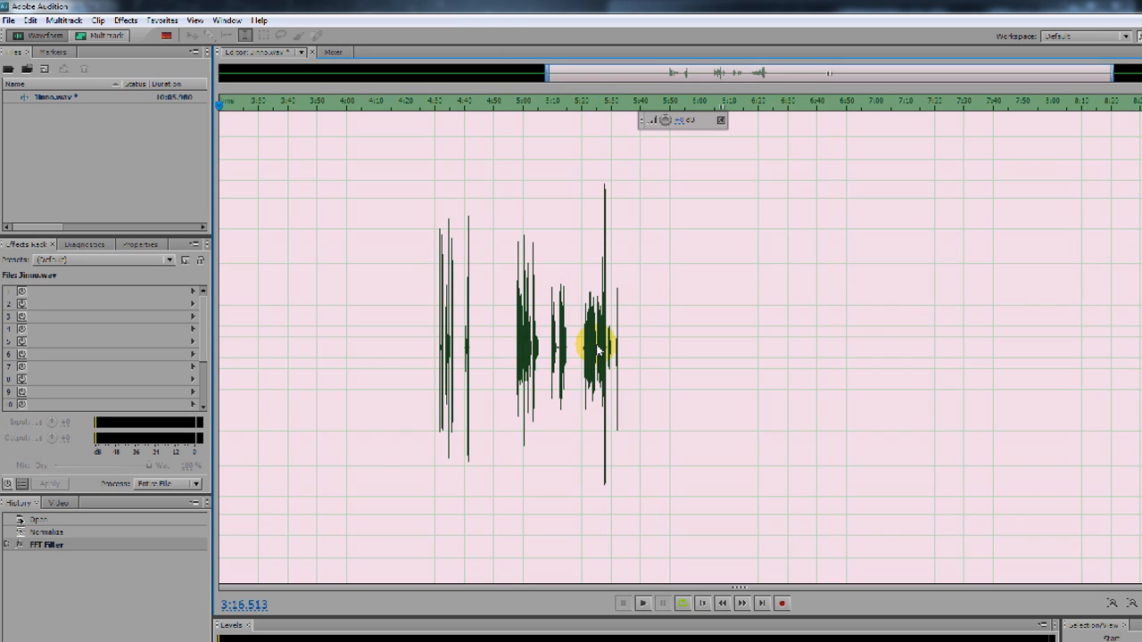
left_click(126, 20)
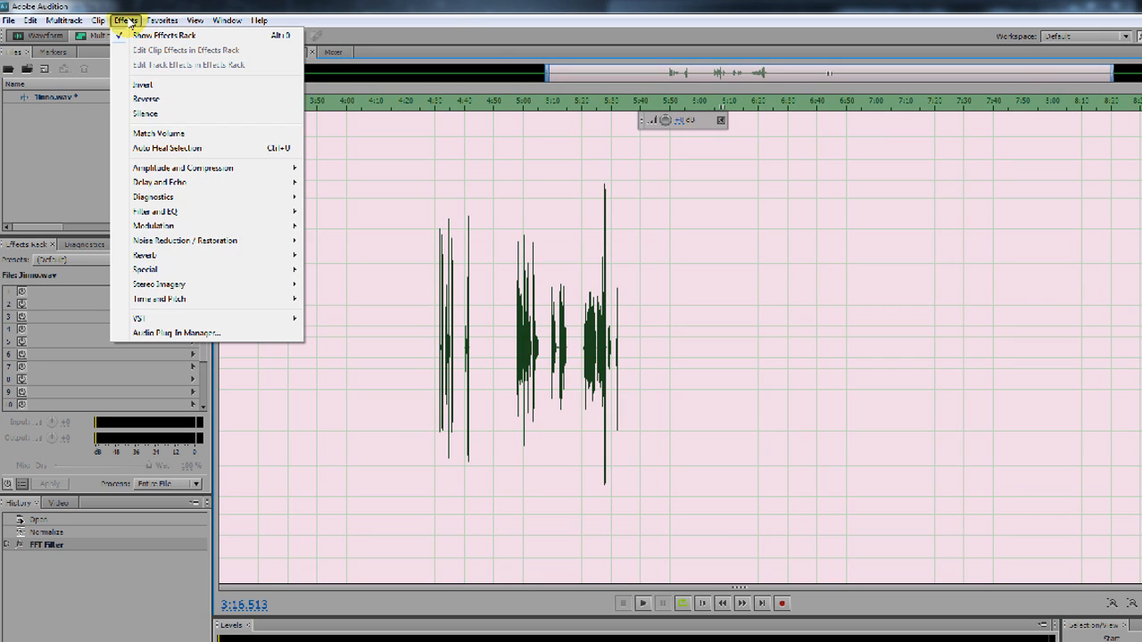
mouse_move(198, 220)
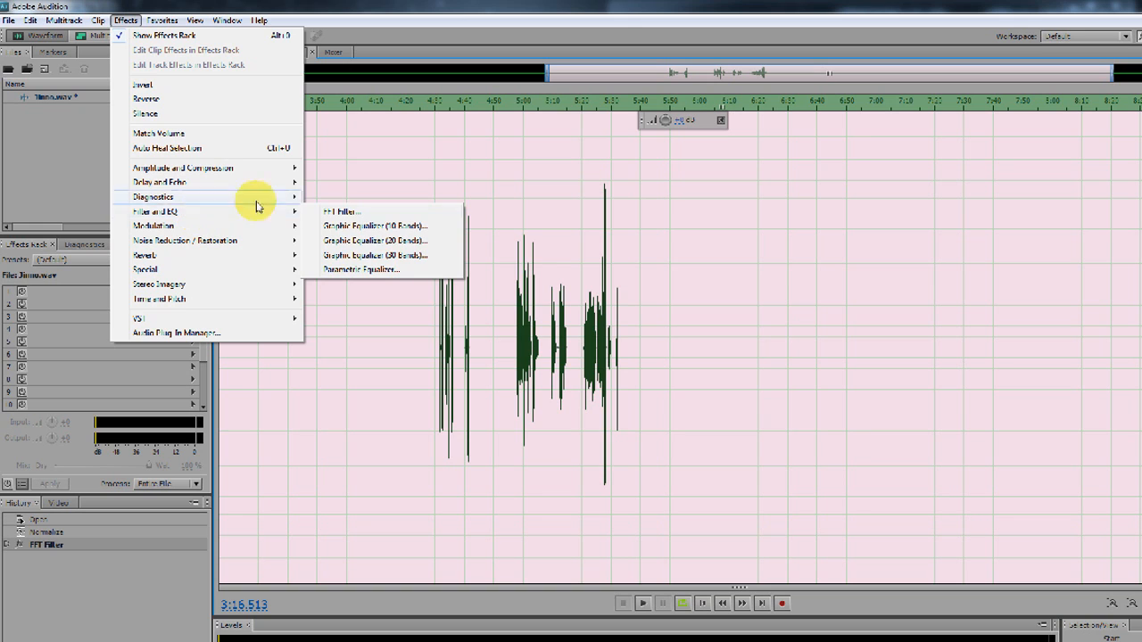
left_click(338, 218)
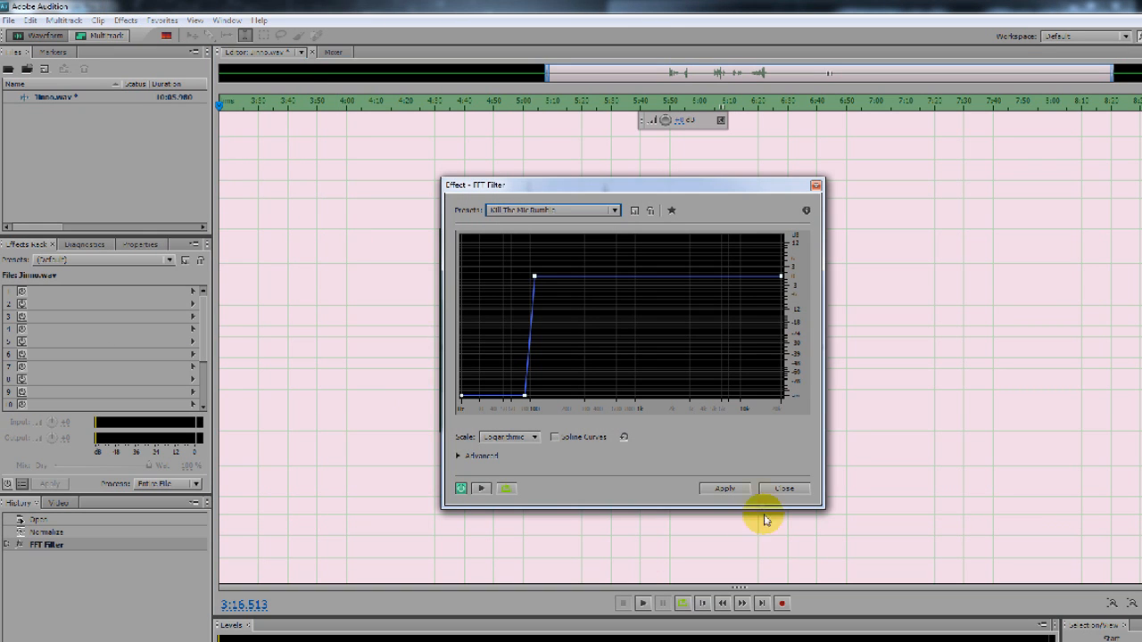
left_click(726, 489)
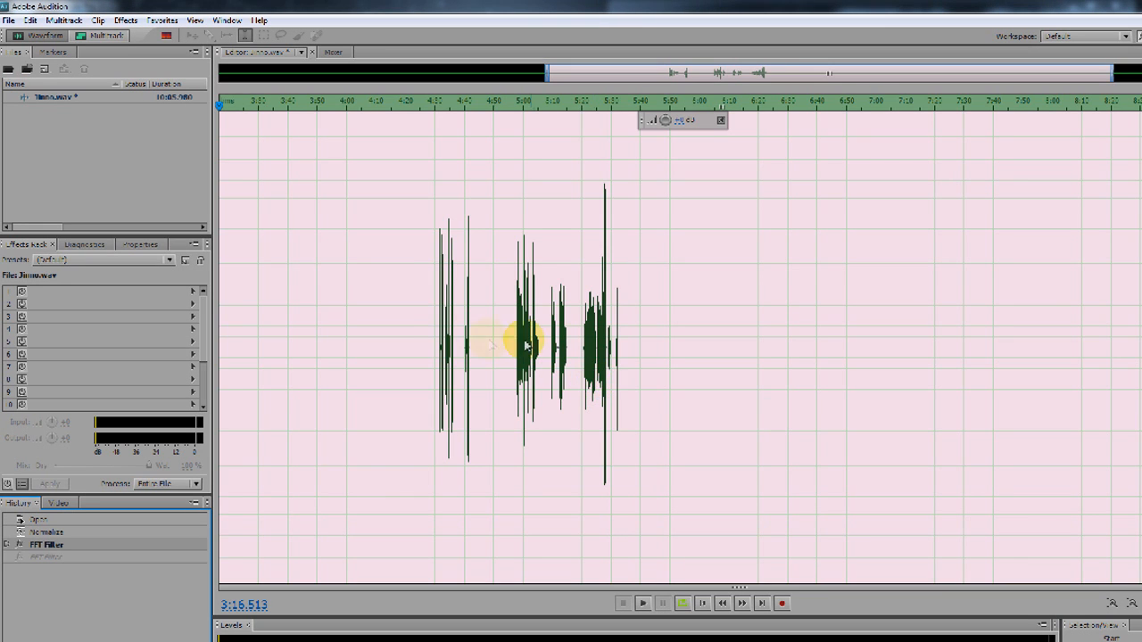
left_click(430, 366)
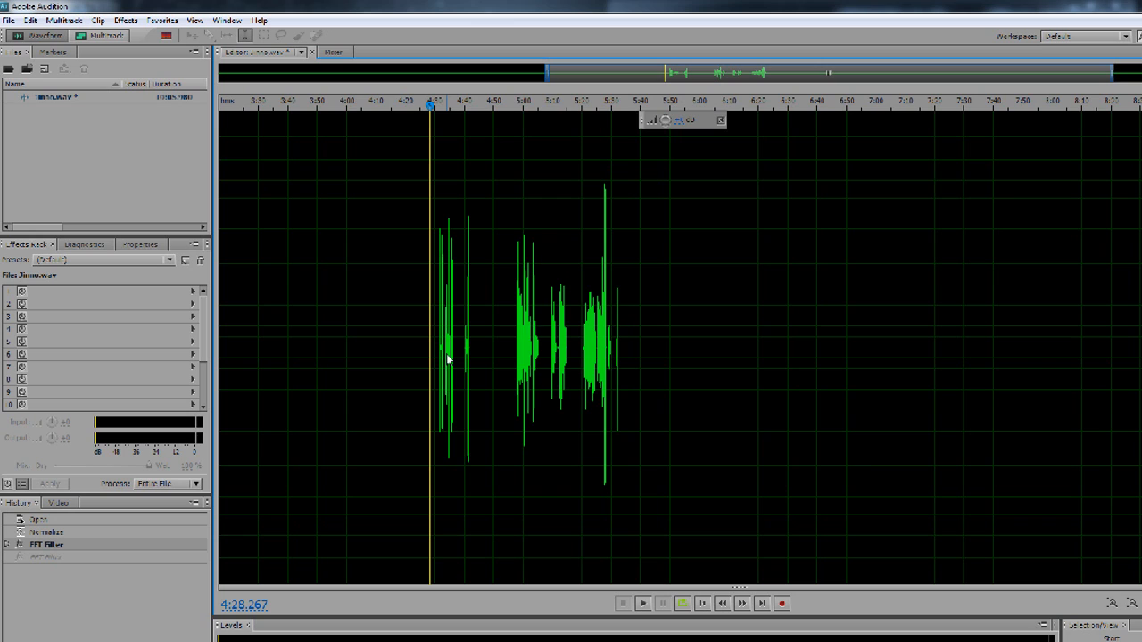
Step: Add a Tube-modeled Compressor with the Voice Over preset to the first effects rack slot
left_click(195, 295)
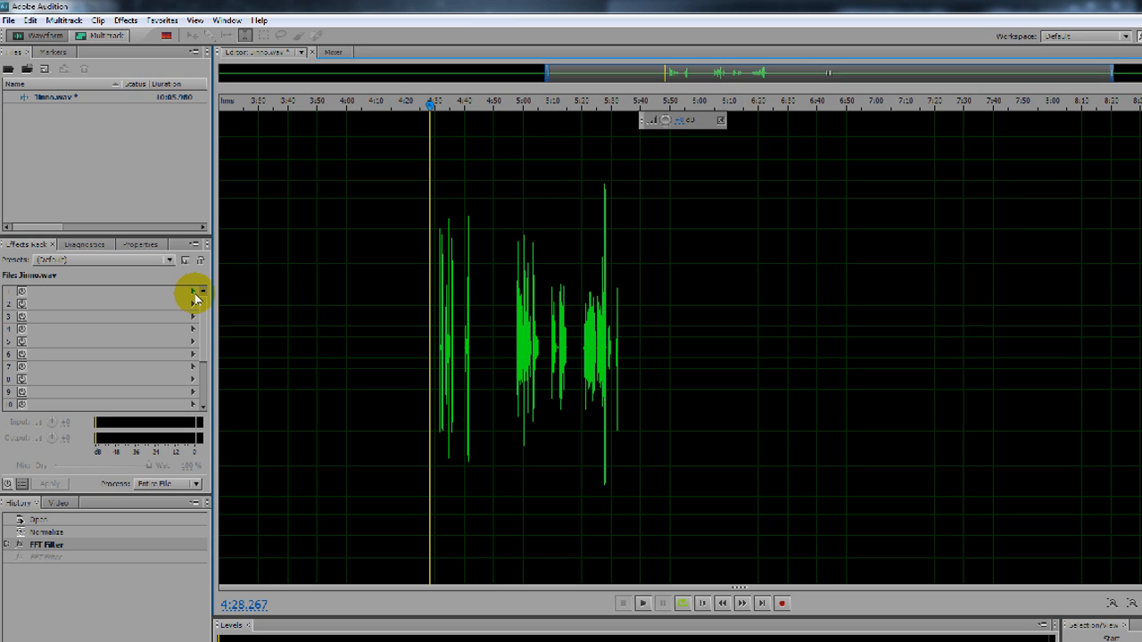
left_click(191, 295)
left_click(253, 344)
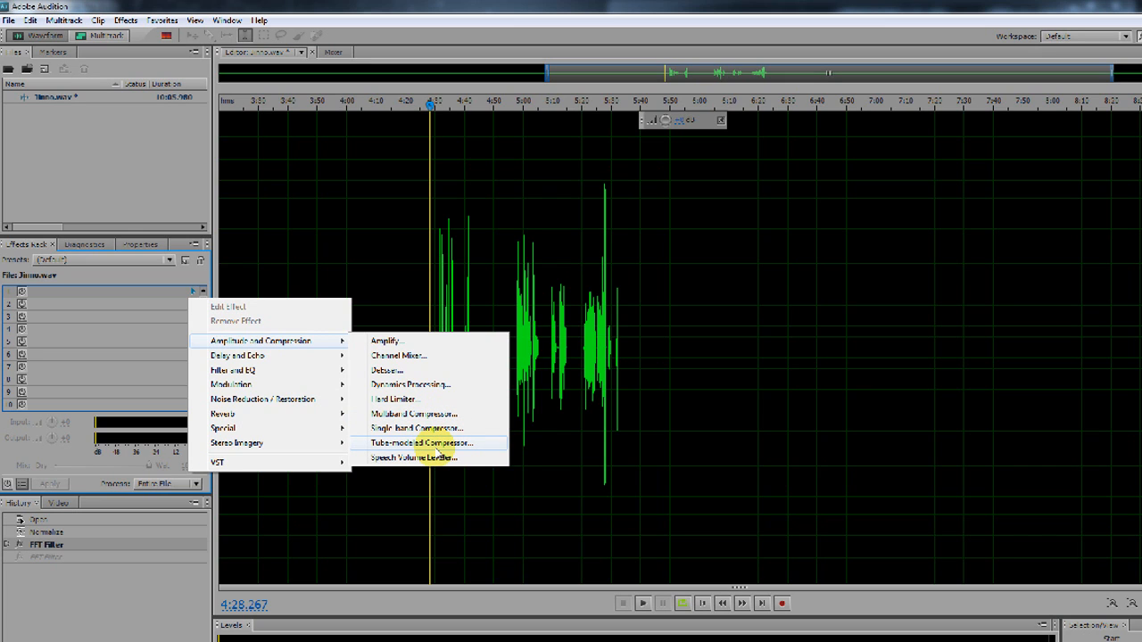
left_click(437, 443)
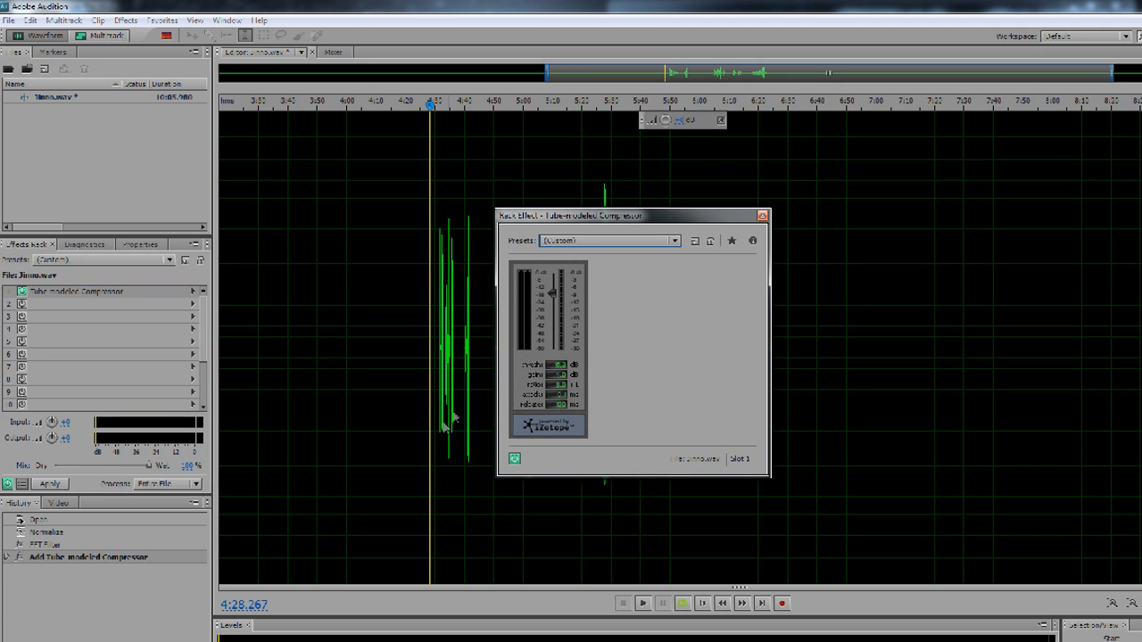
left_click(675, 241)
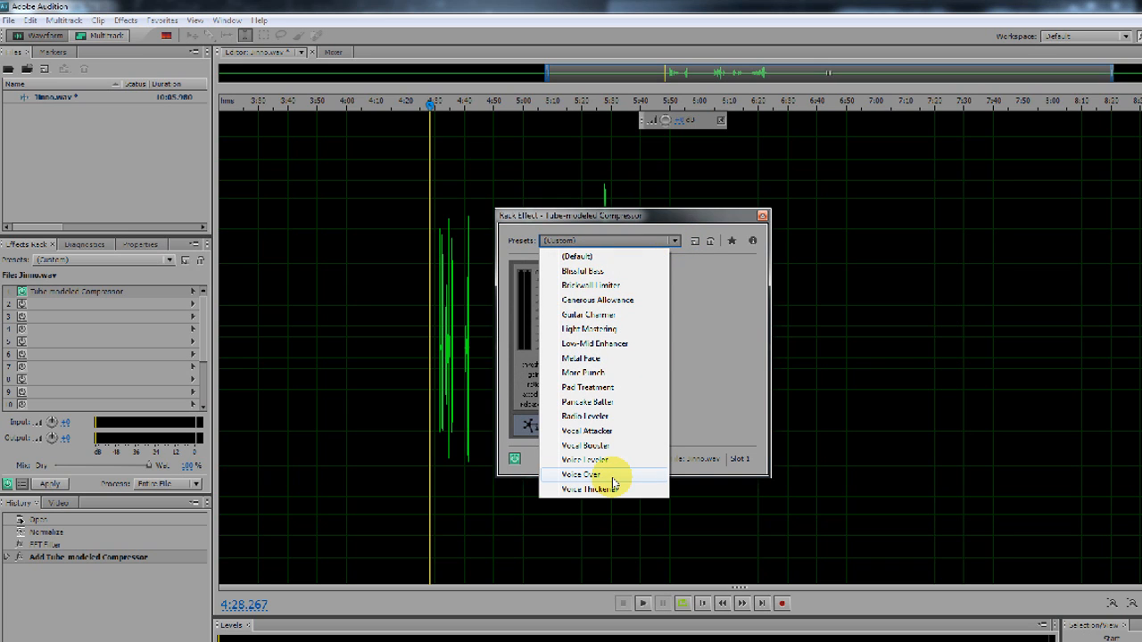
left_click(613, 478)
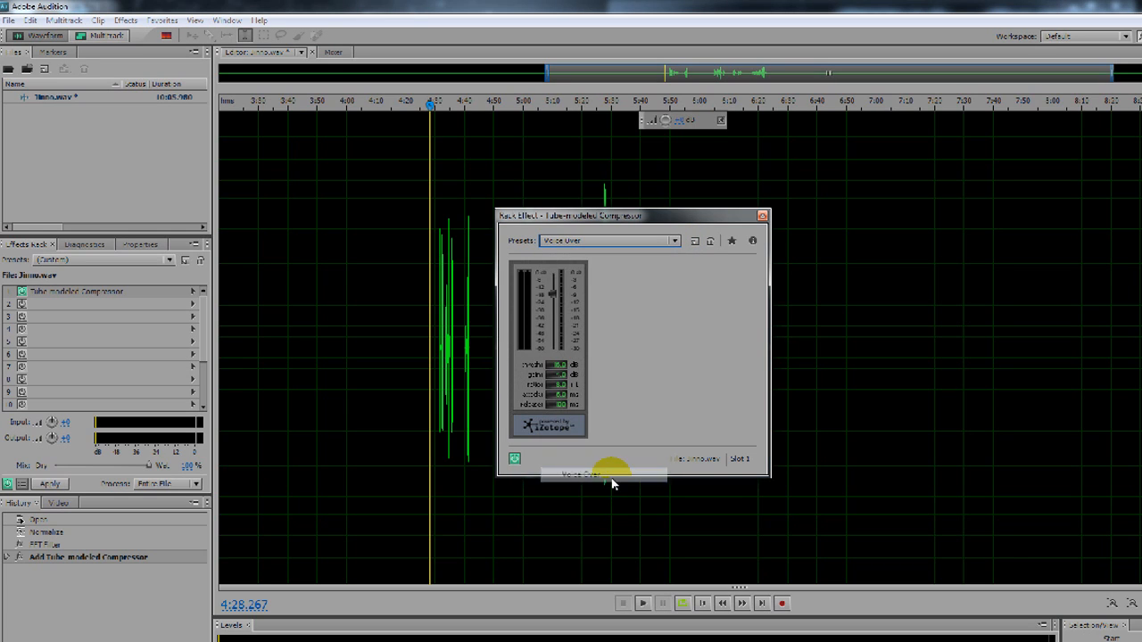
Step: Shorten the compressor's attack and raise its threshold slightly while playing the dialogue from about 4:30.7
left_click_drag(565, 398, 505, 399)
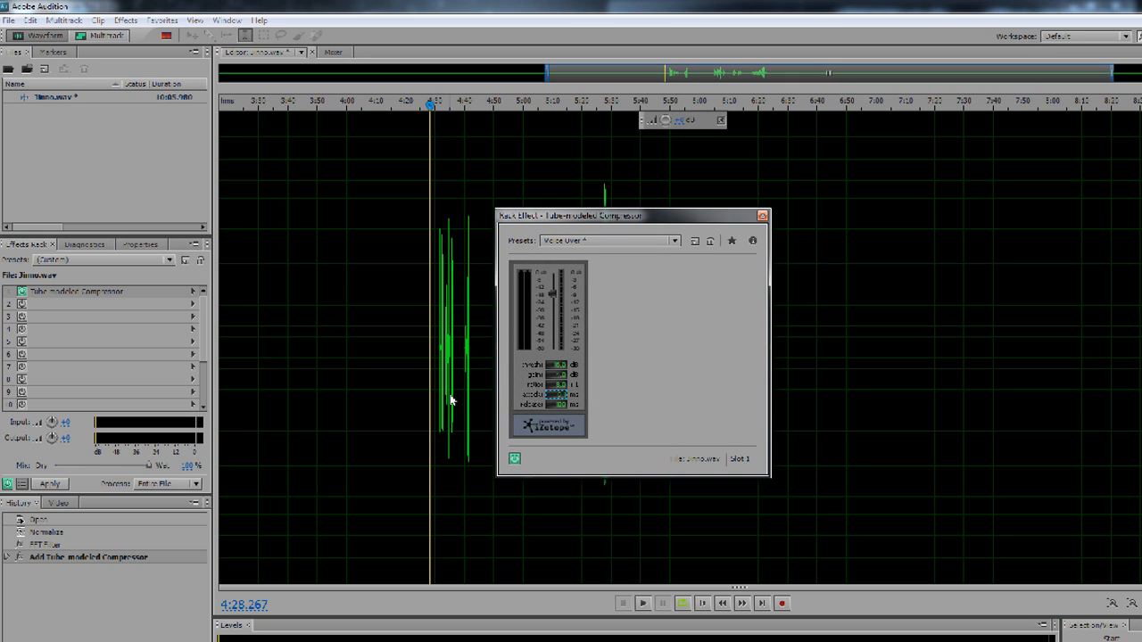
left_click_drag(554, 295, 577, 295)
left_click(437, 353)
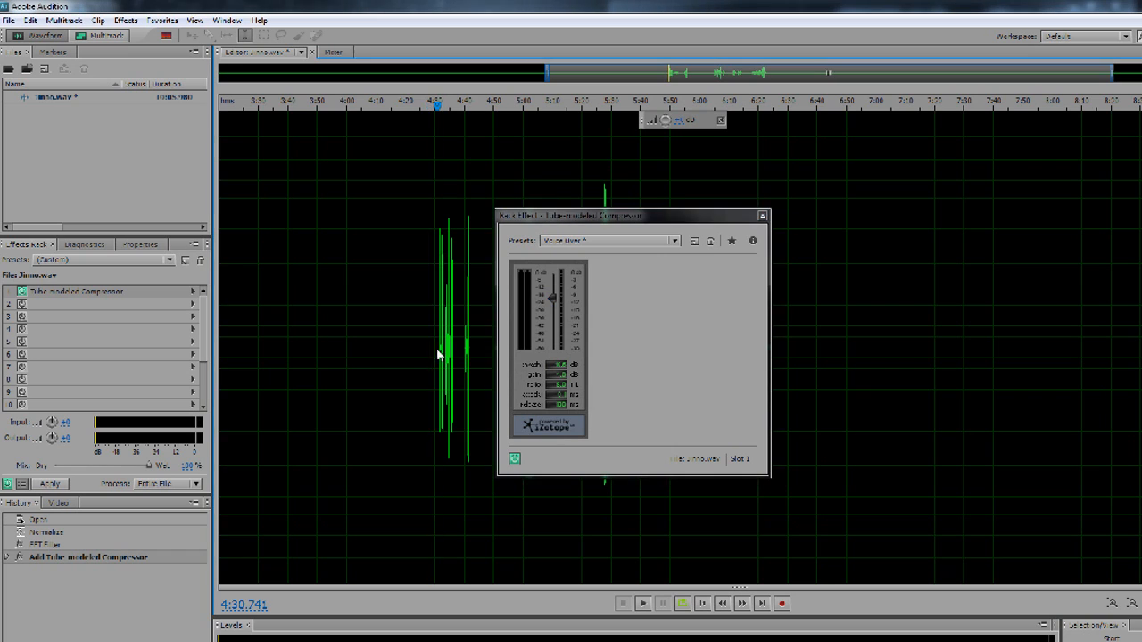
left_click(644, 604)
left_click_drag(550, 301, 551, 280)
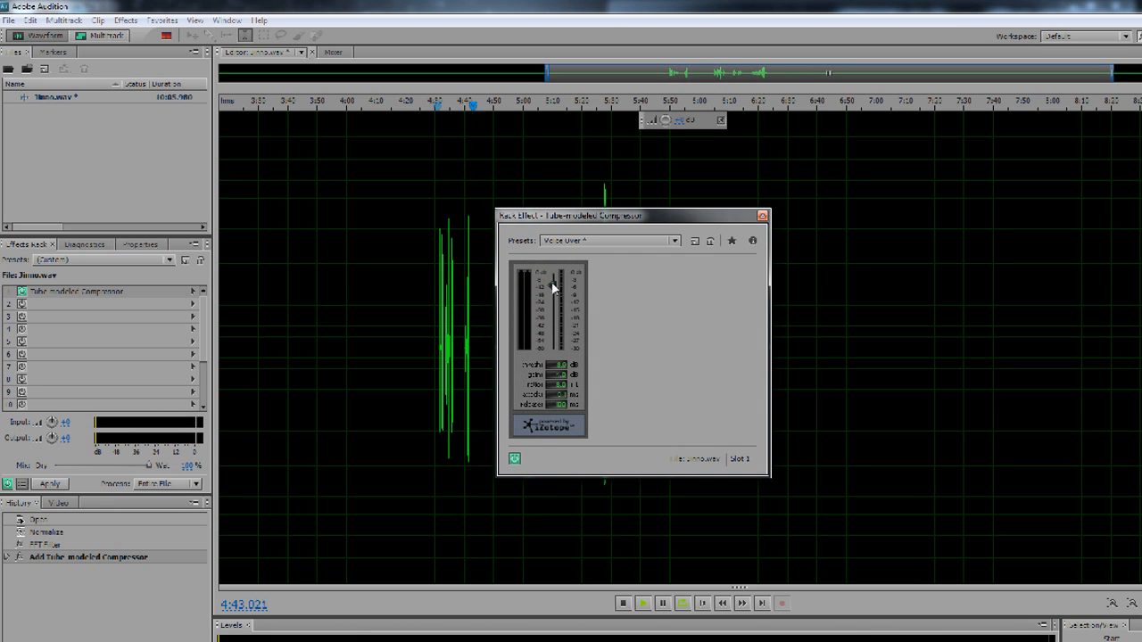
left_click(625, 604)
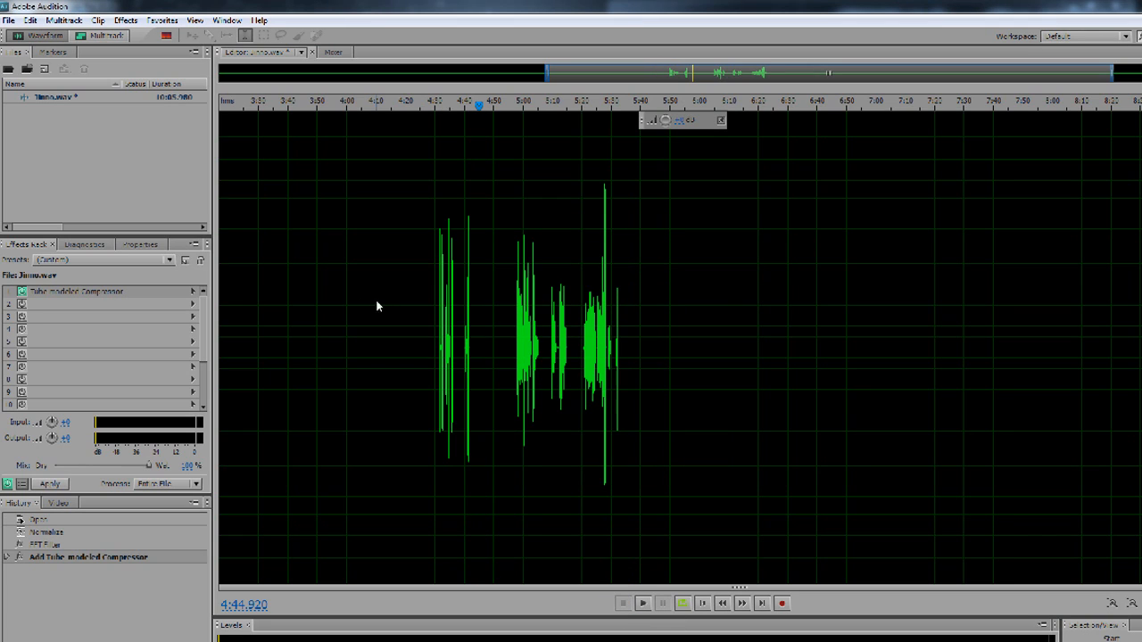
Step: Add a Dynamics Processing effect to the second effects rack slot
left_click(194, 307)
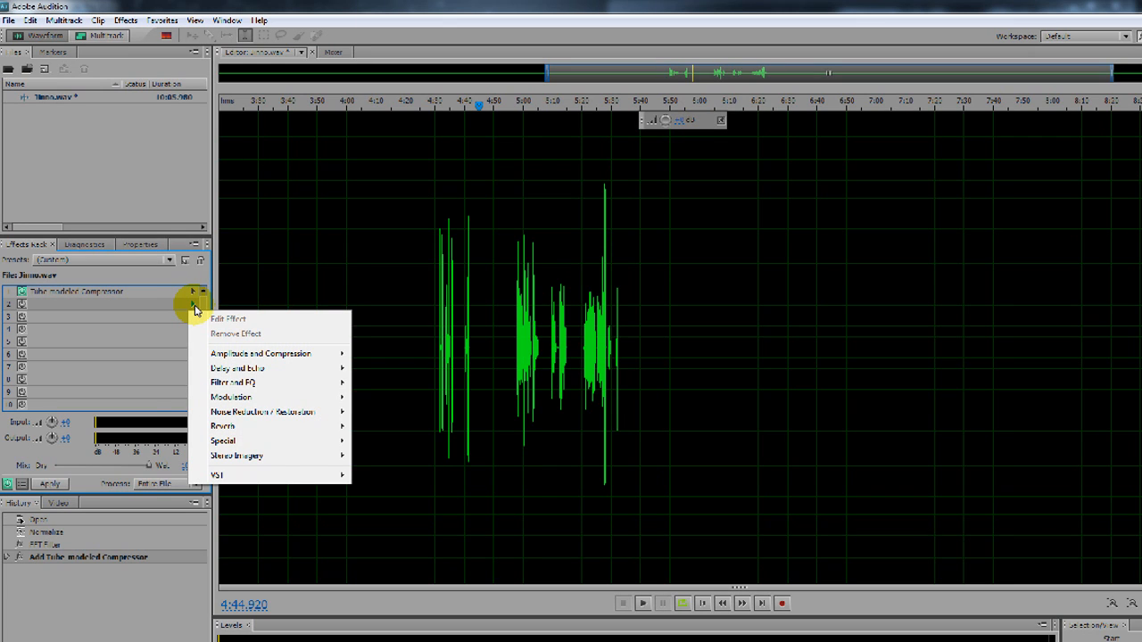
mouse_move(286, 360)
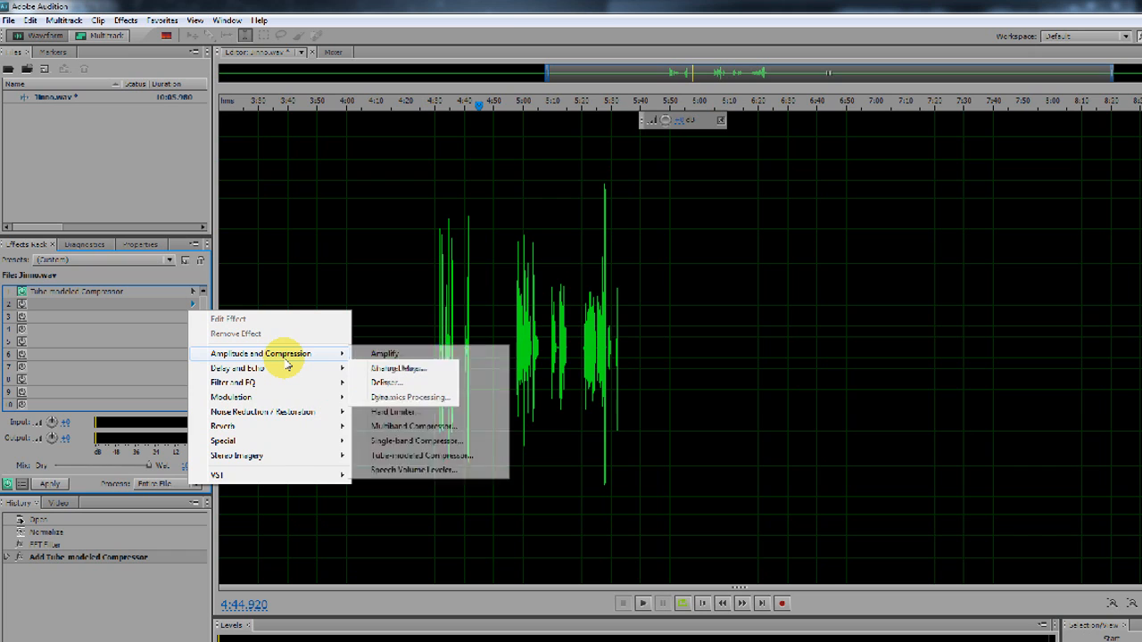
left_click(454, 400)
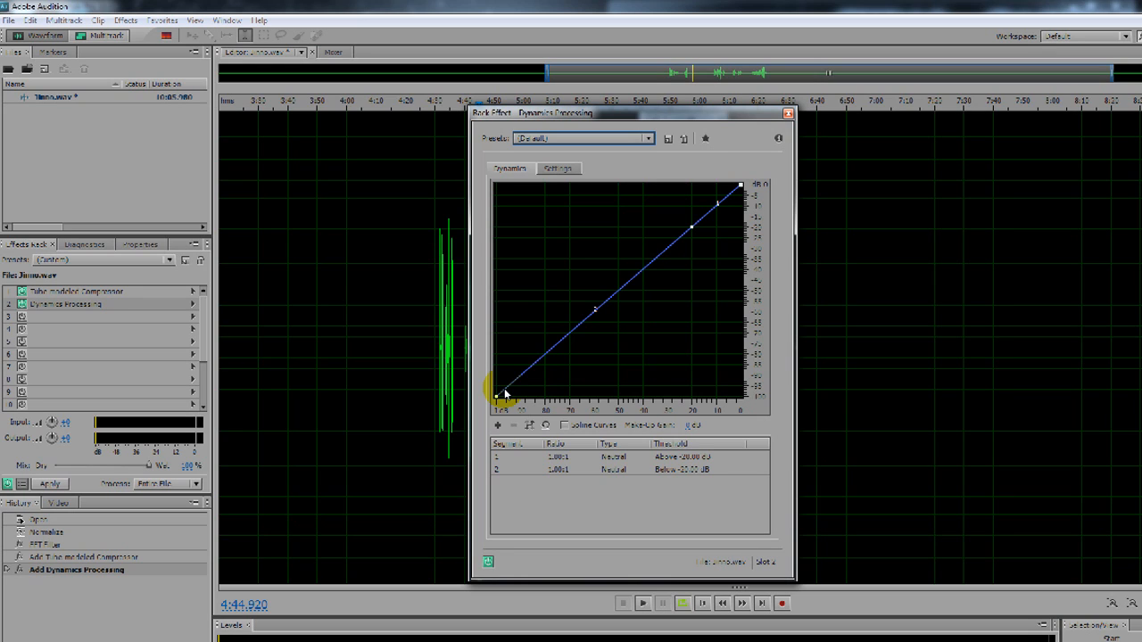
Step: Try the Vocal Limiter and Voice Over presets on the Dynamics Processing effect
left_click(647, 140)
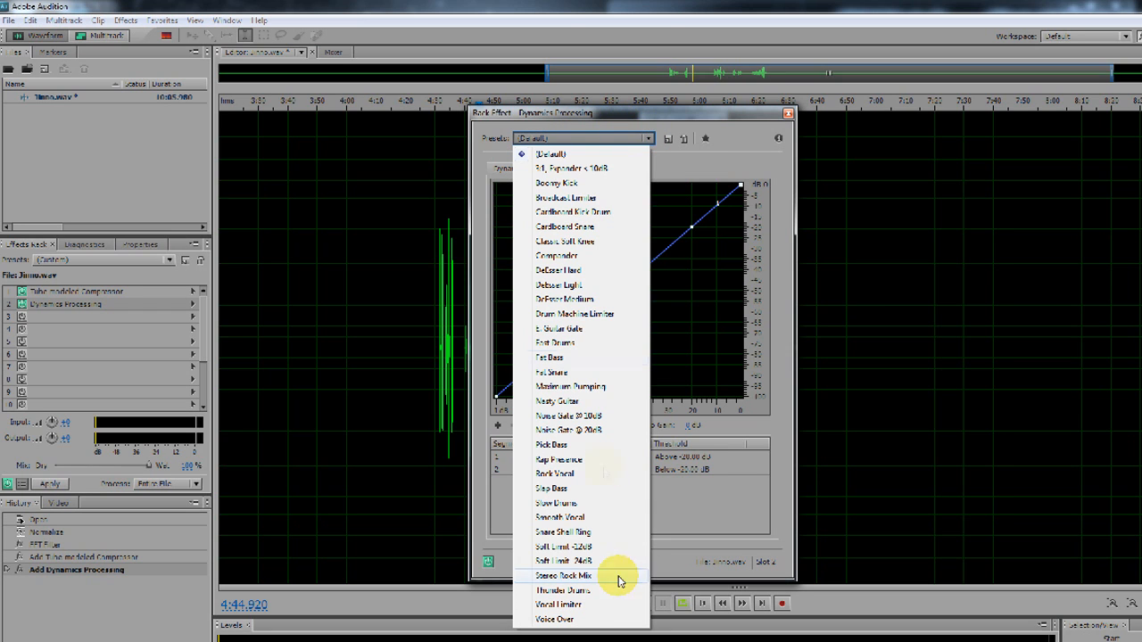
left_click(605, 606)
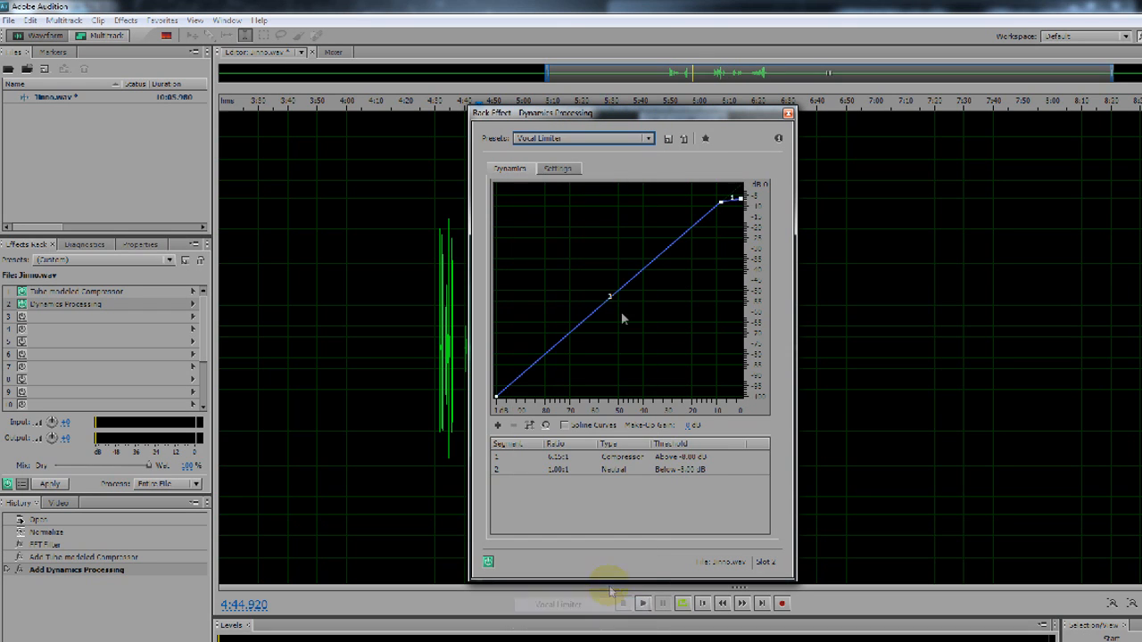
left_click(648, 138)
left_click(614, 619)
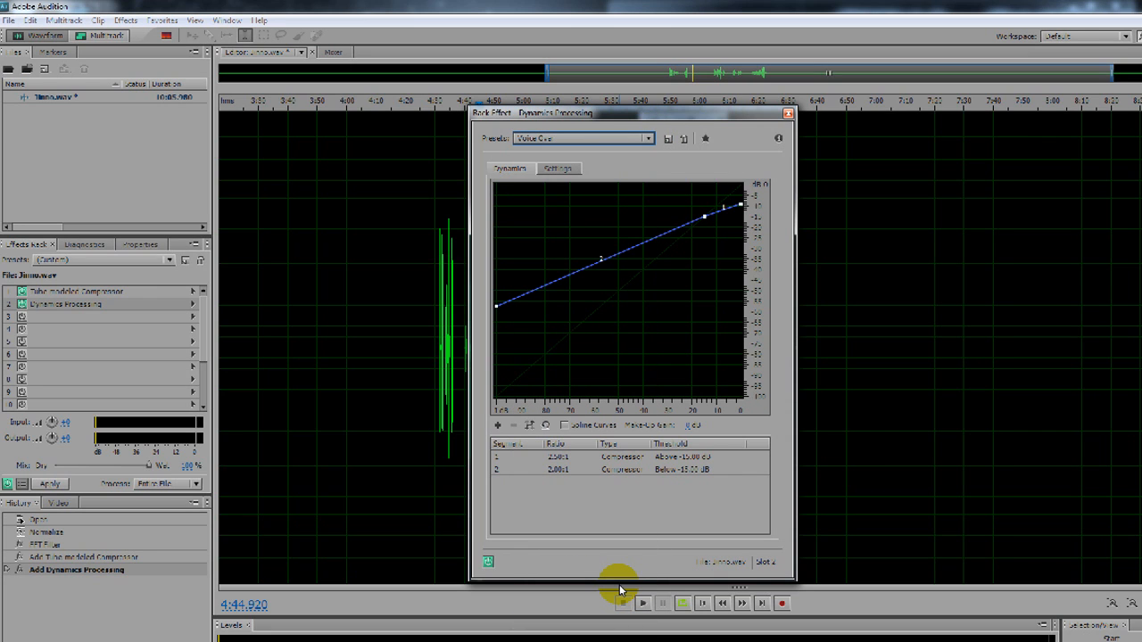
Step: Place the playhead at about 4:33.5 and switch the Dynamics Processing effect to the Smooth Vocal preset
left_click(441, 357)
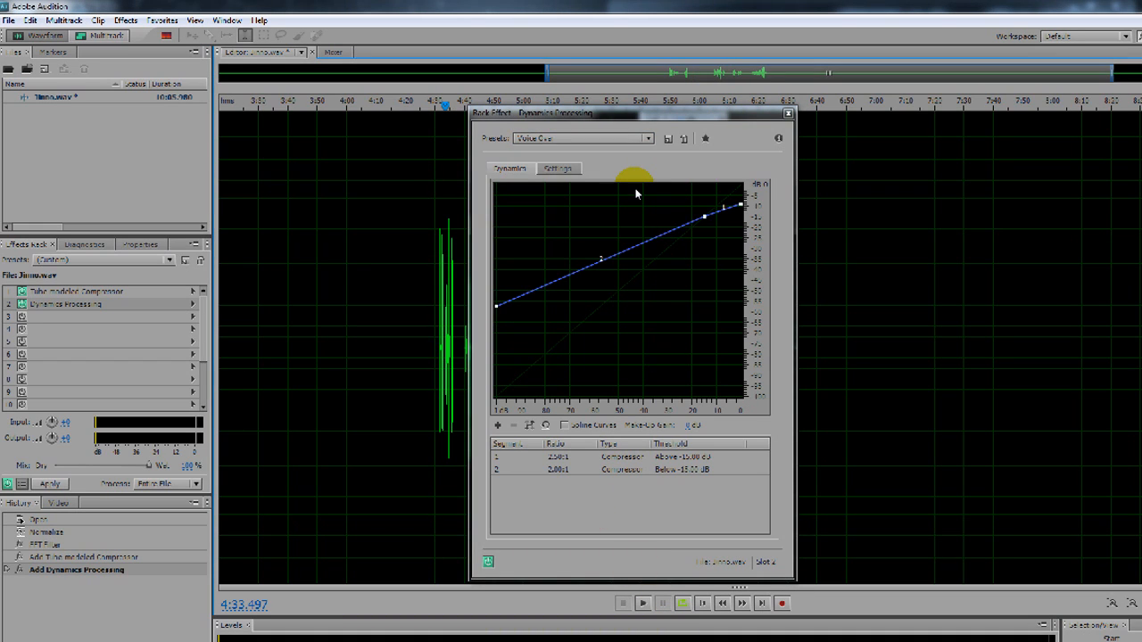
left_click(648, 141)
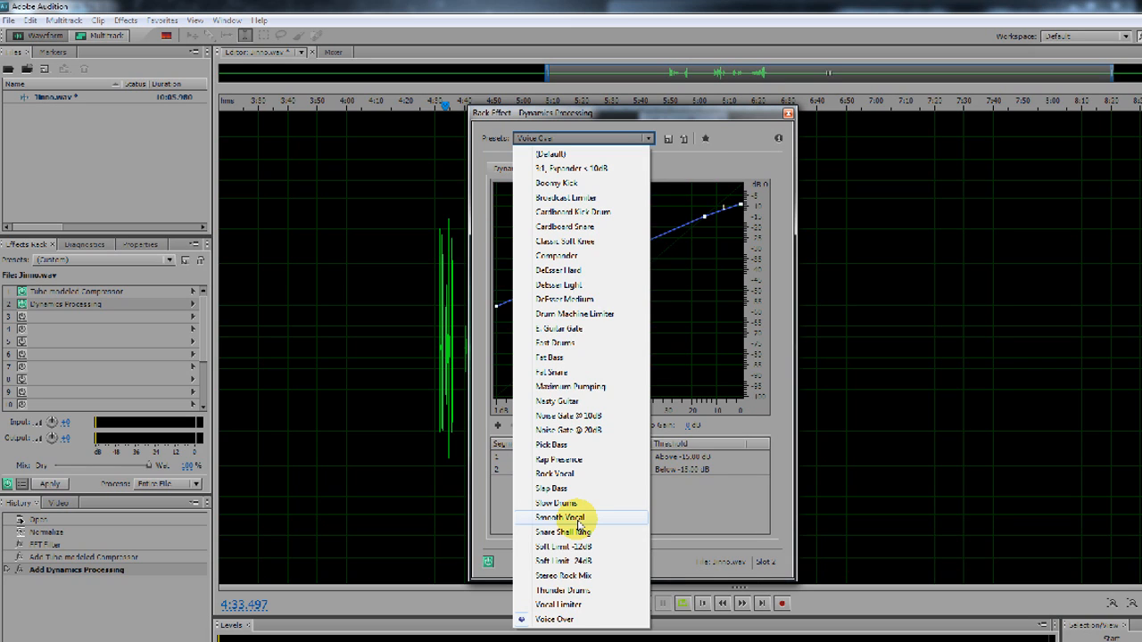
left_click(579, 519)
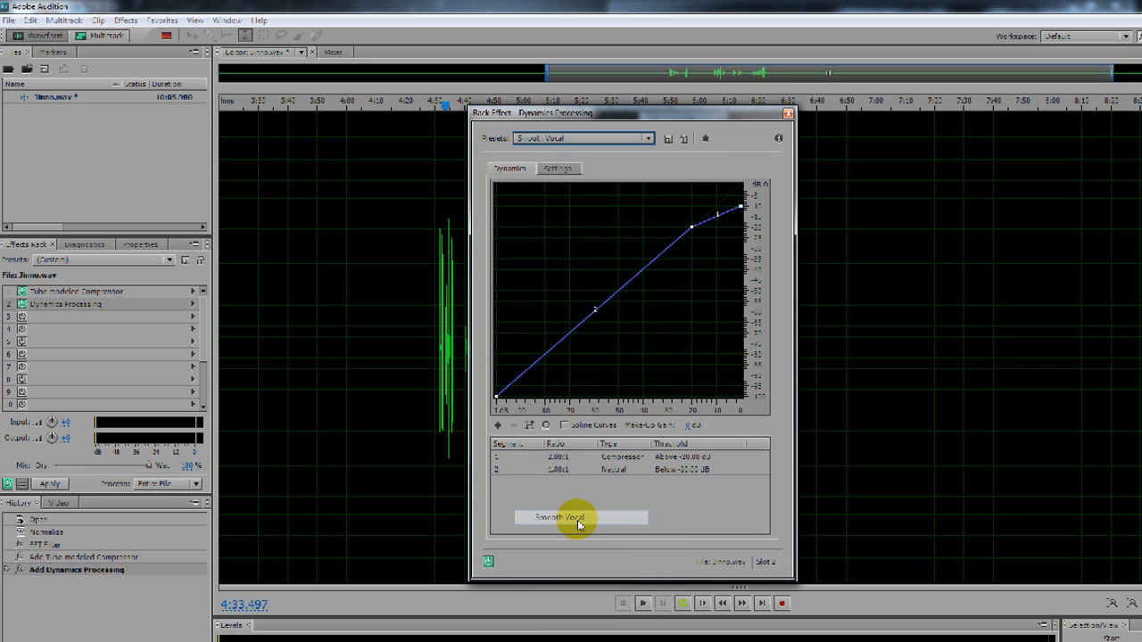
Step: Preview the dialogue while trying the Smooth Vocal, Rap Presence, Rock Vocal and Broadcast Limiter presets on the Dynamics Processing effect
left_click(645, 605)
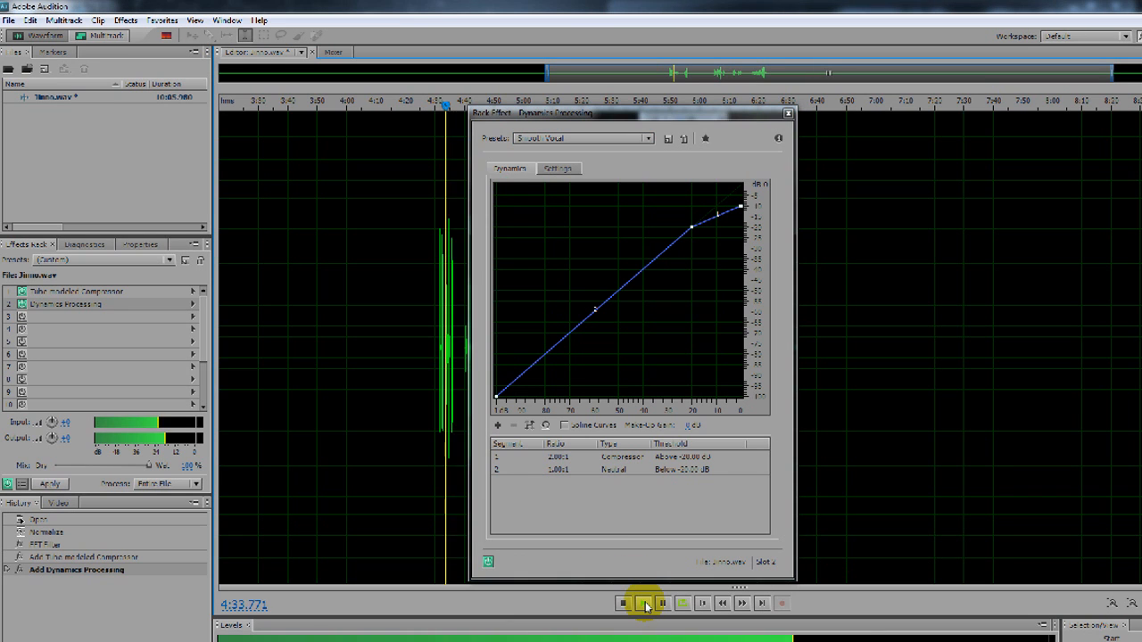
left_click(582, 139)
left_click(565, 460)
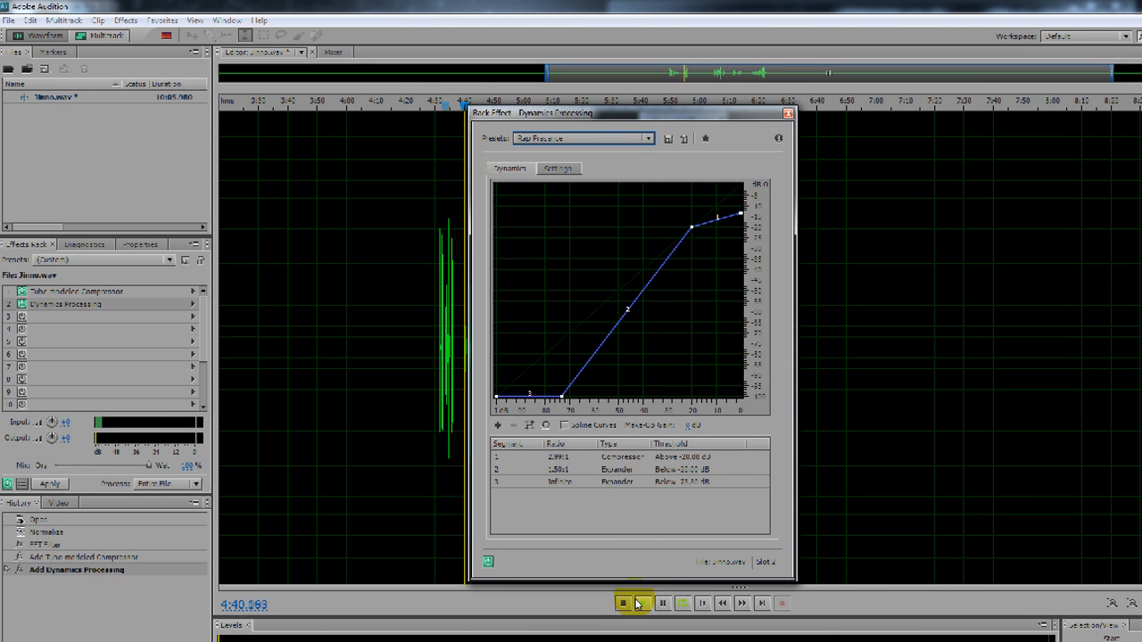
left_click(610, 138)
left_click(560, 474)
left_click(643, 603)
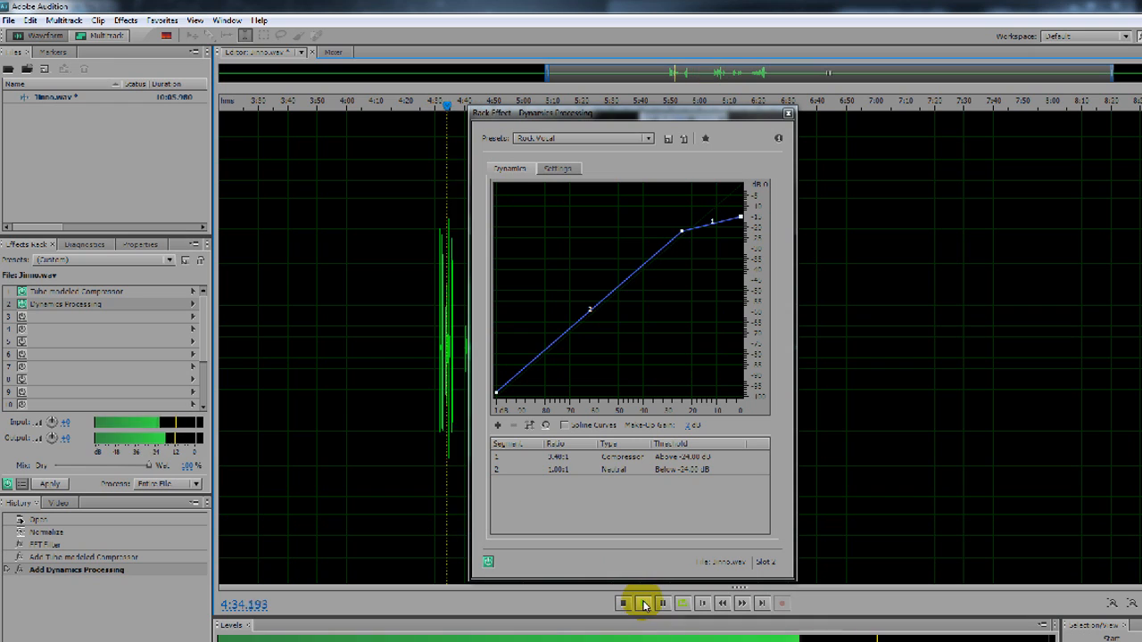
left_click(583, 138)
left_click(564, 197)
Step: Set the Dynamics Processing effect to the Voice Over preset, preview the dialogue and close the effect's settings
left_click(644, 139)
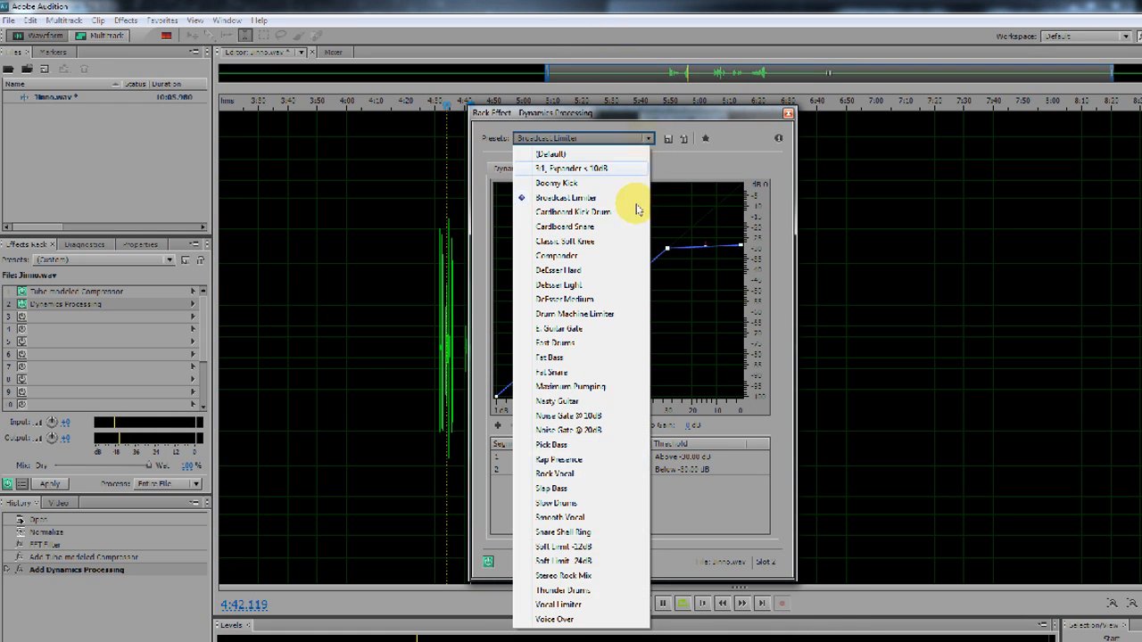
left_click(578, 619)
left_click(644, 604)
left_click(629, 605)
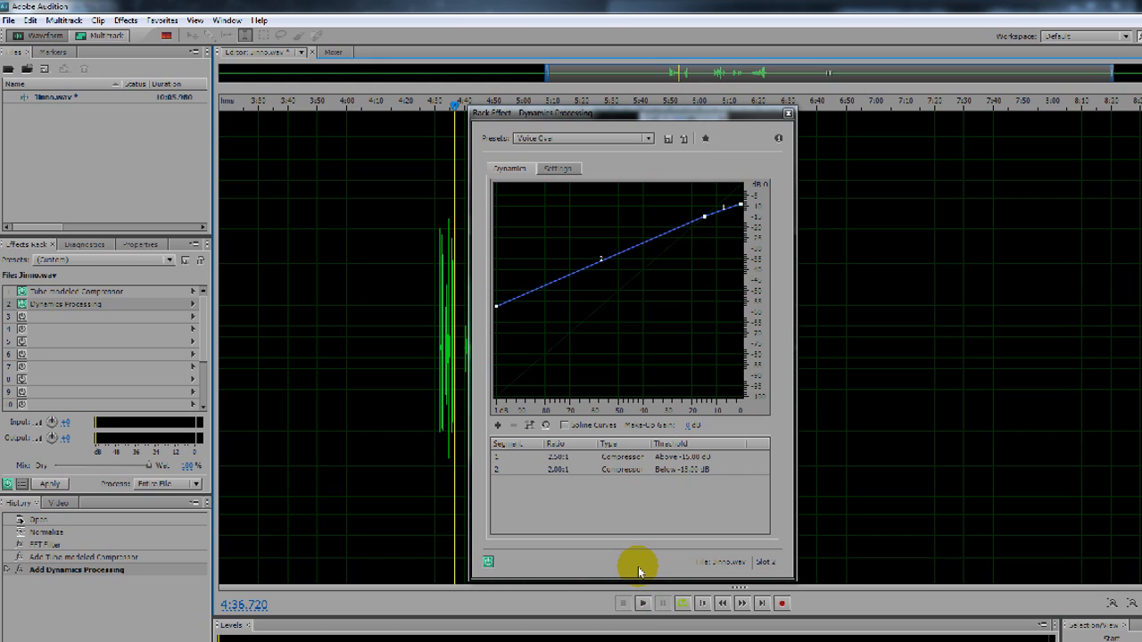
left_click(788, 114)
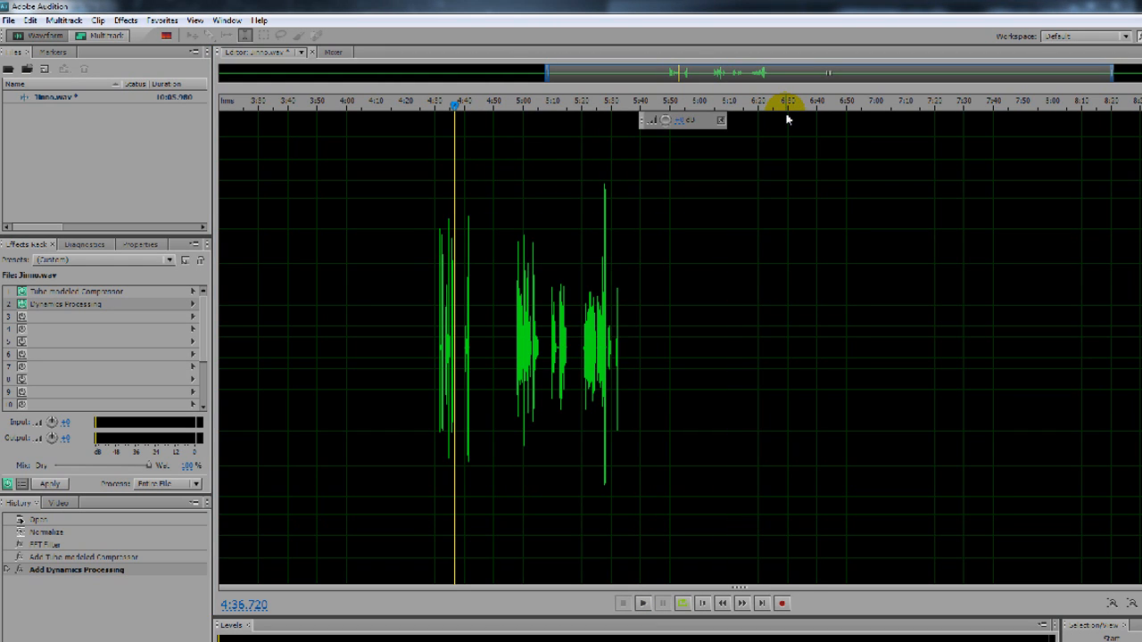
Step: Add a Graphic Equalizer (30 Bands) to the third effects rack slot
left_click(193, 319)
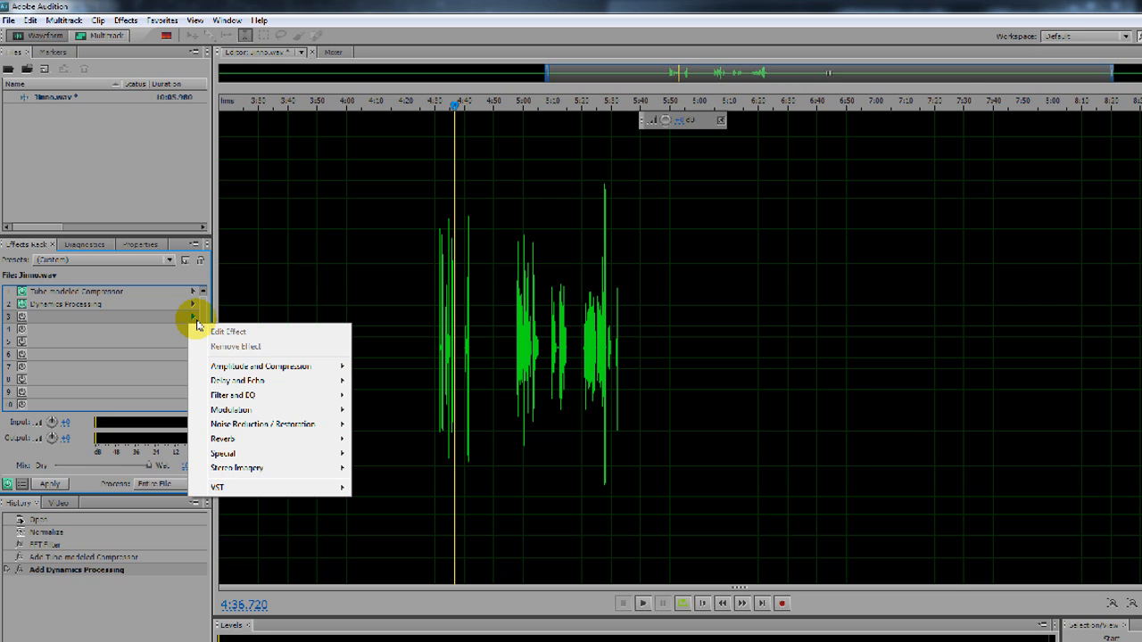
mouse_move(233, 401)
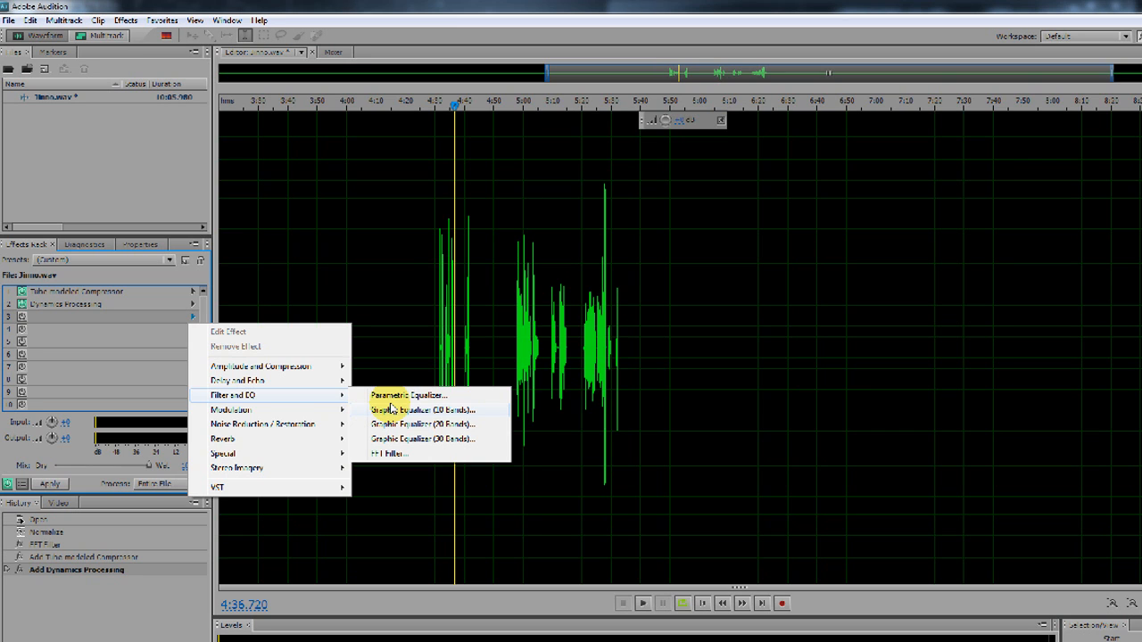
left_click(420, 438)
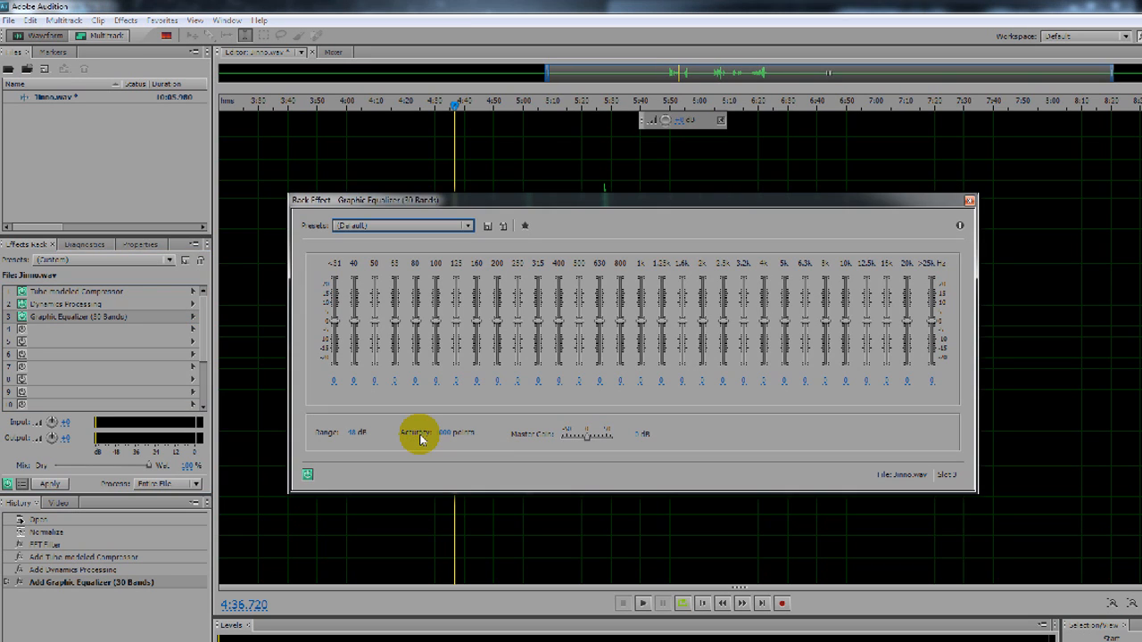
Step: Try the Lead Vocal - Presence and Clarity and the Kick - Less Boxy, more Attack presets on the 30-band equalizer
left_click(463, 229)
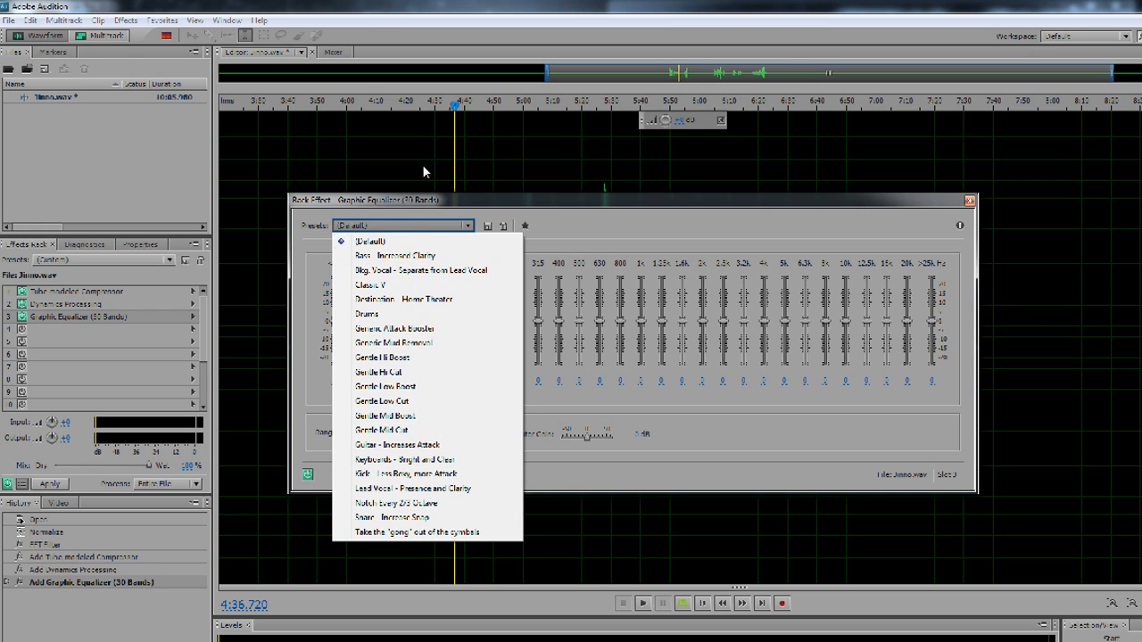
left_click(397, 490)
left_click(457, 230)
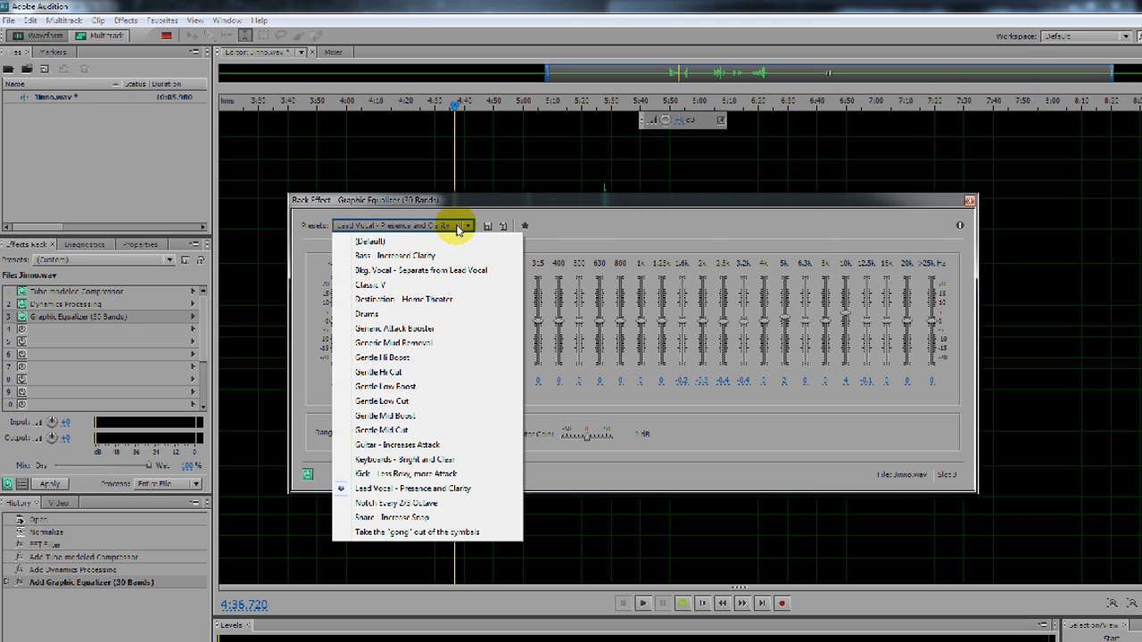
left_click(443, 479)
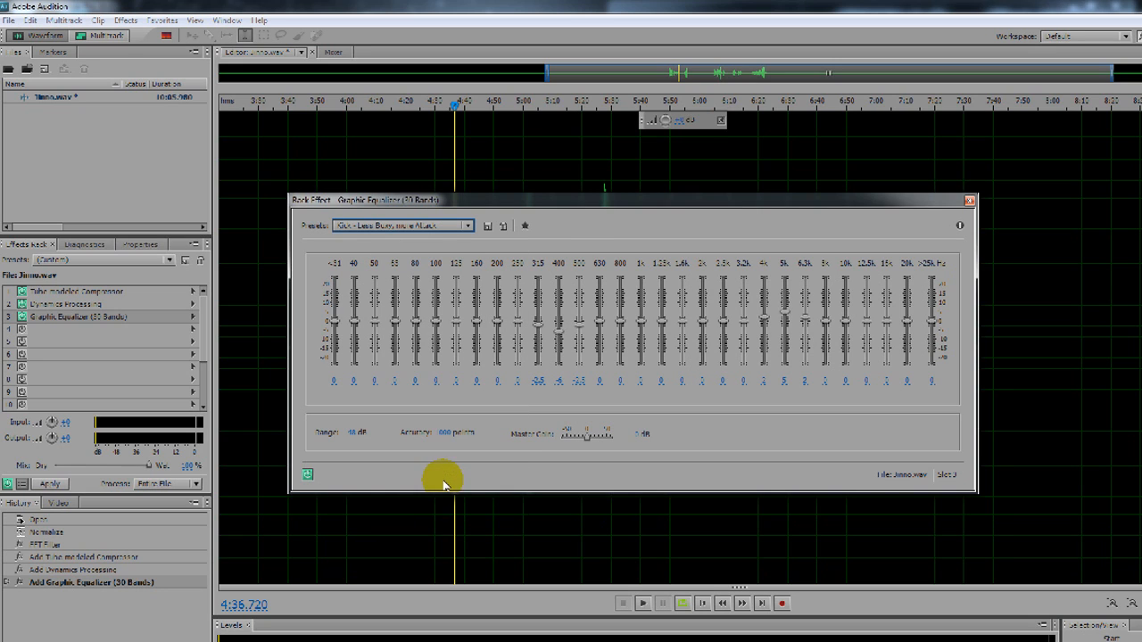
left_click(644, 604)
left_click_drag(455, 200, 703, 238)
Step: Try the Generic Mud Removal preset on the 30-band equalizer and replay the dialogue
left_click(715, 262)
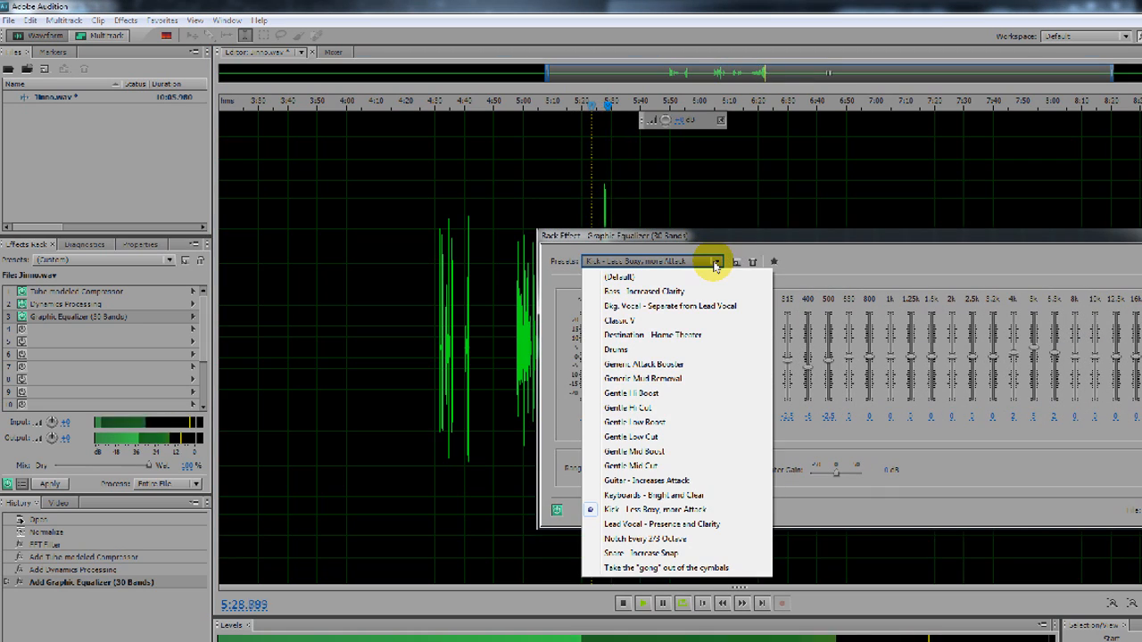
left_click(694, 379)
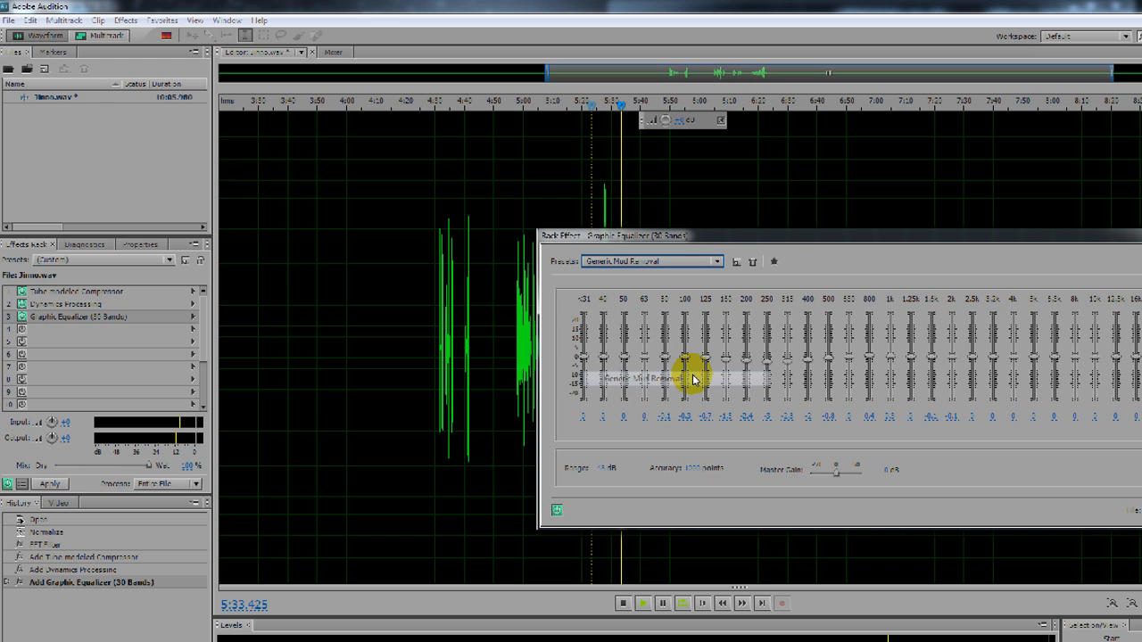
left_click(643, 604)
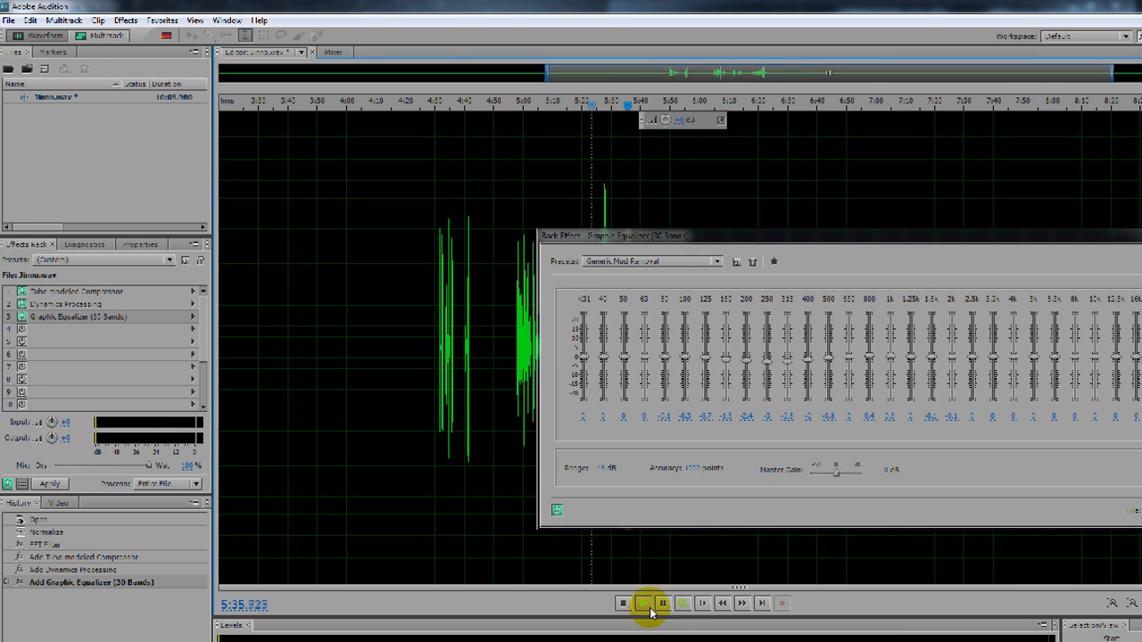
Step: Set the 30-band equalizer to the Lead Vocal - Presence and Clarity preset and listen to the dialogue
left_click(717, 262)
left_click(686, 528)
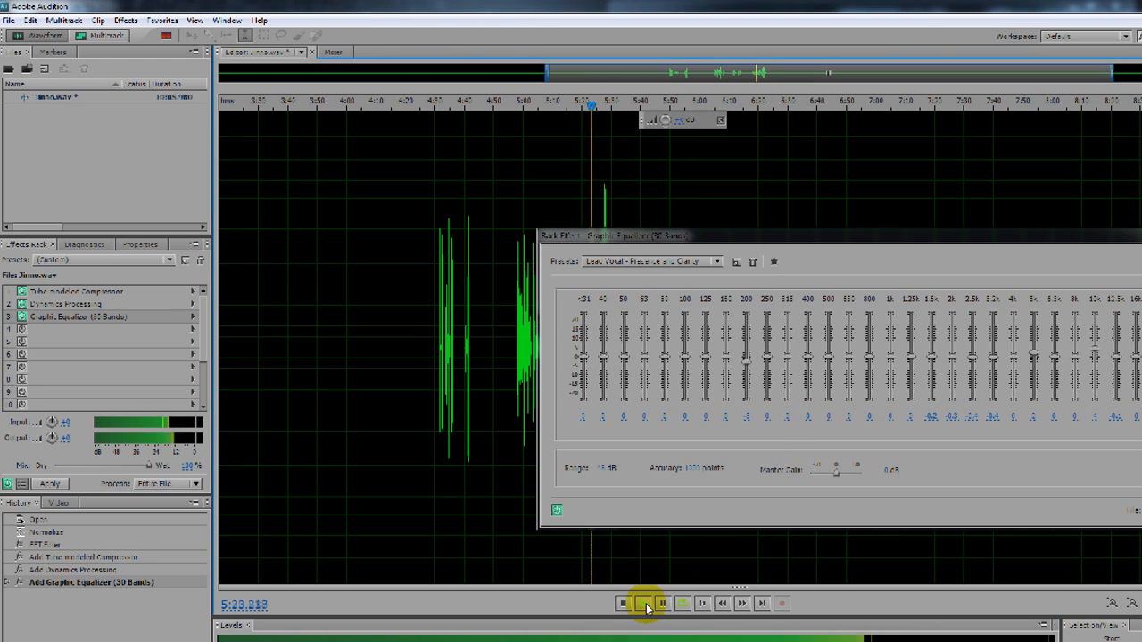
left_click(624, 604)
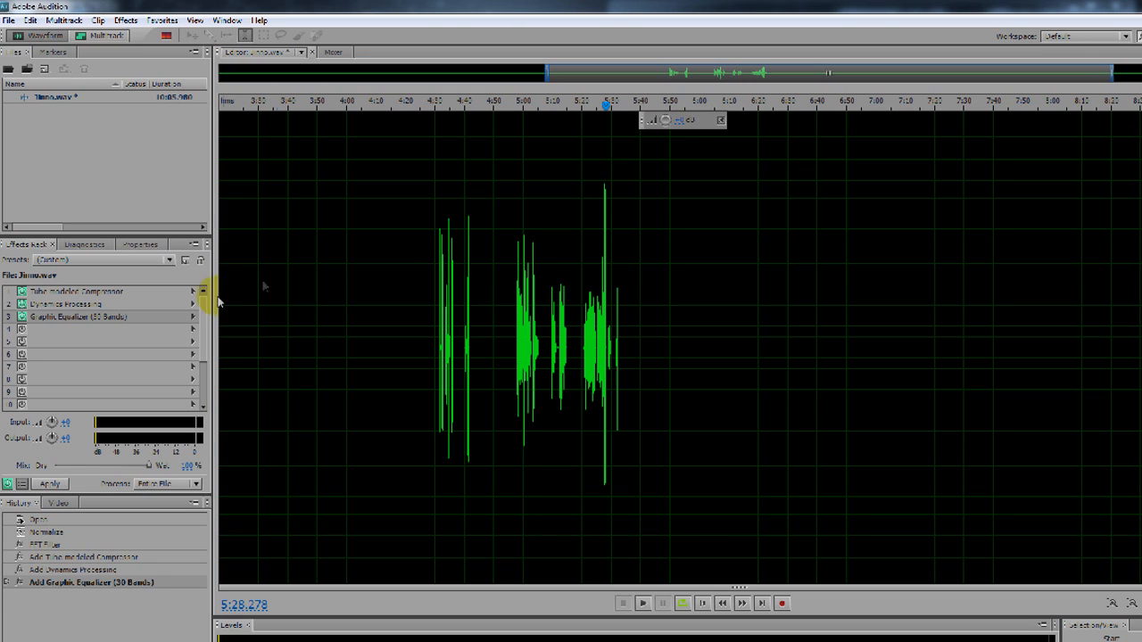
Step: Replace the equalizer in the third effects rack slot with a Graphic Equalizer (20 Bands)
right_click(192, 317)
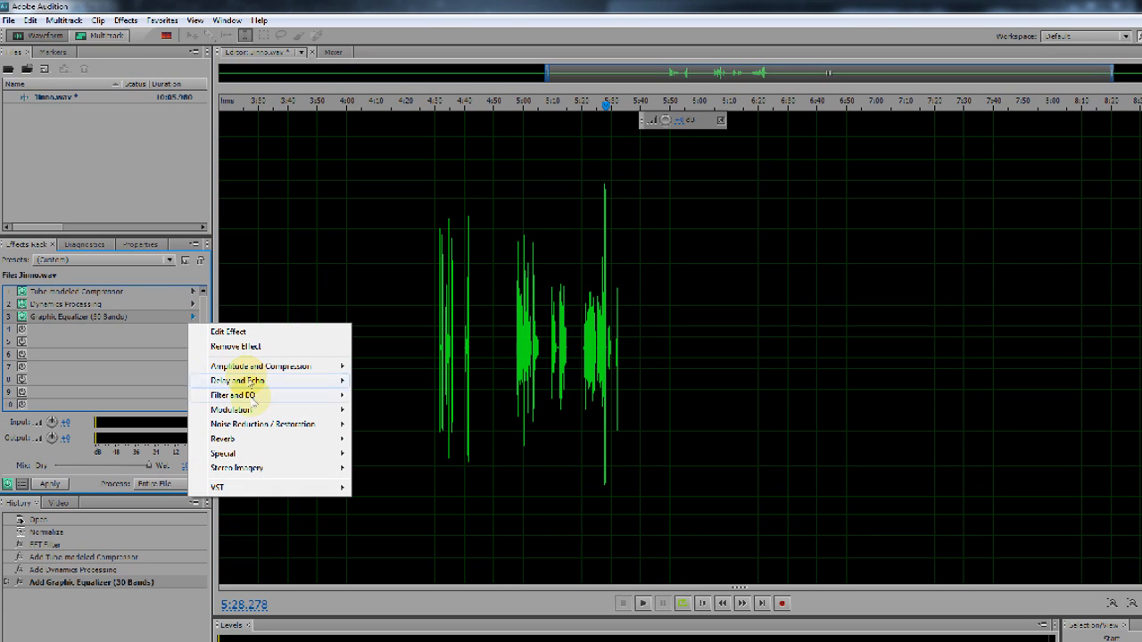
mouse_move(257, 400)
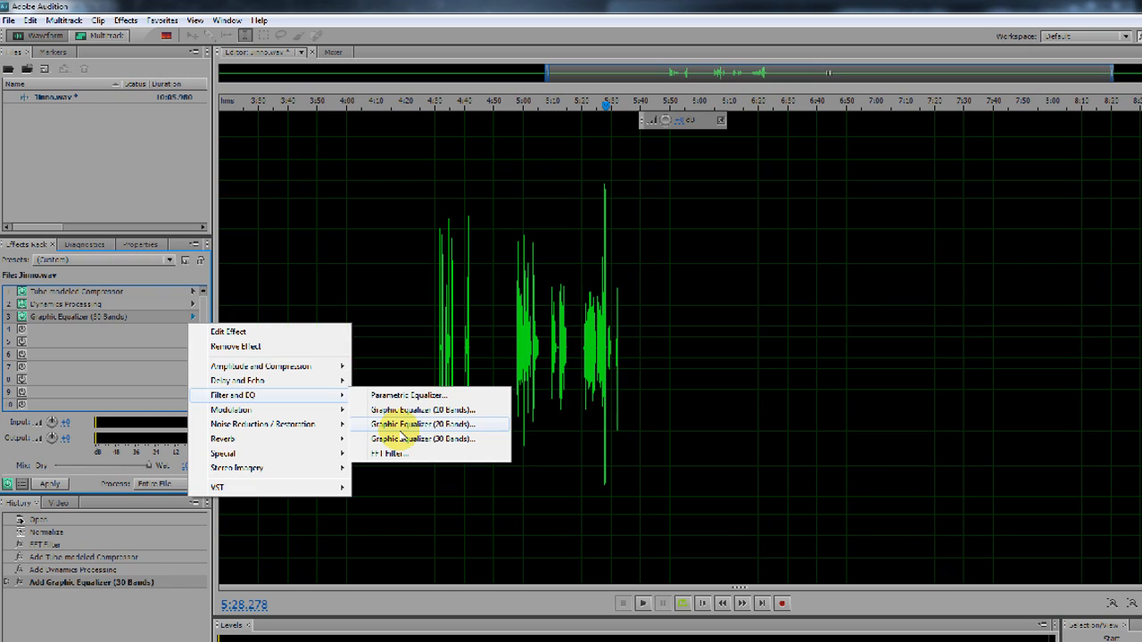
left_click(401, 425)
Step: Preview the Vocal Magic (breath) preset on the 20-band equalizer and revert the history to the 30-band equalizer
left_click(566, 228)
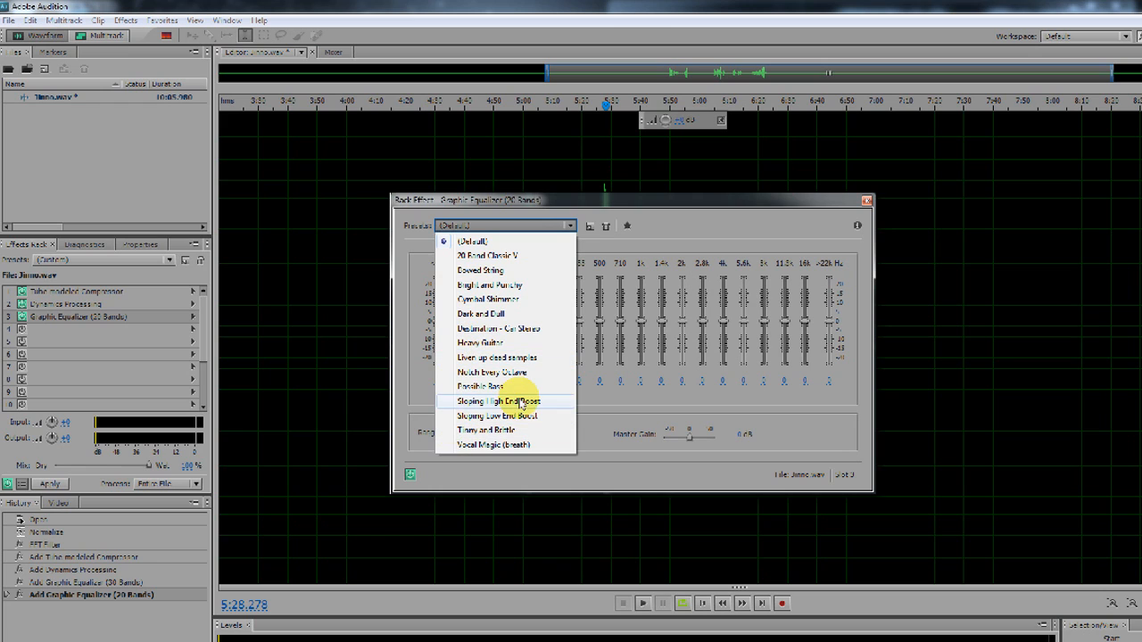
left_click(522, 445)
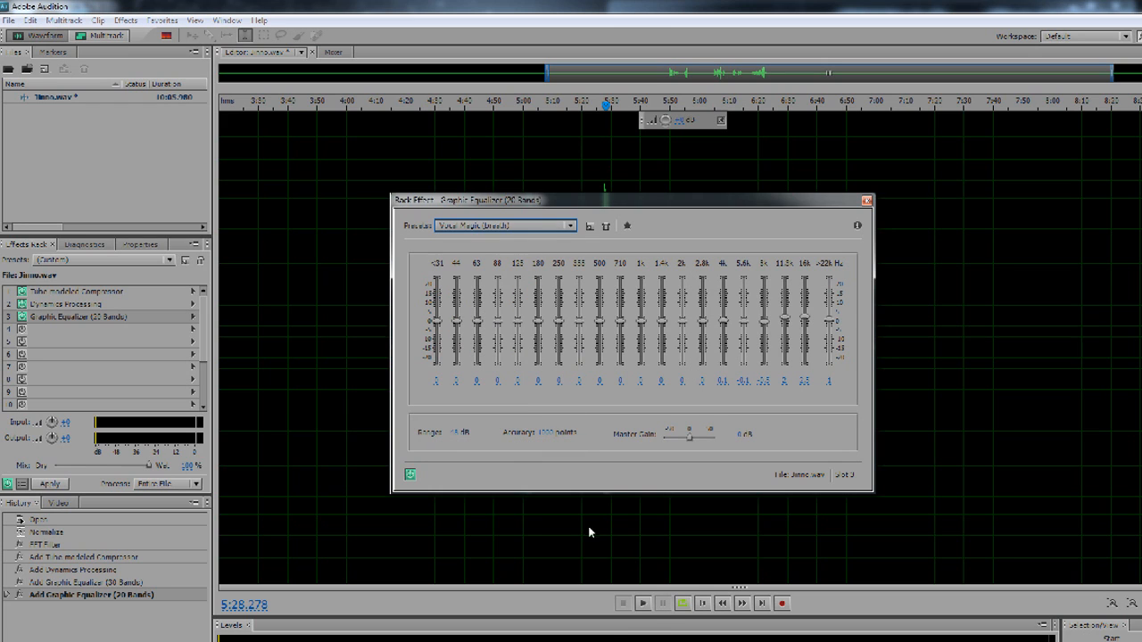
left_click(642, 604)
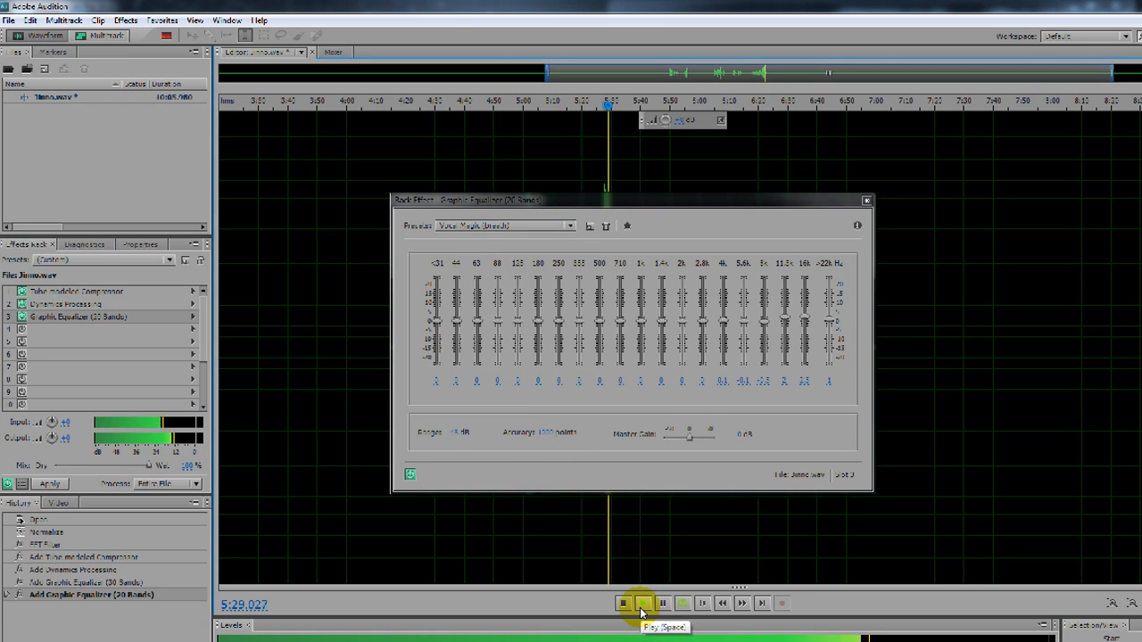
key("space")
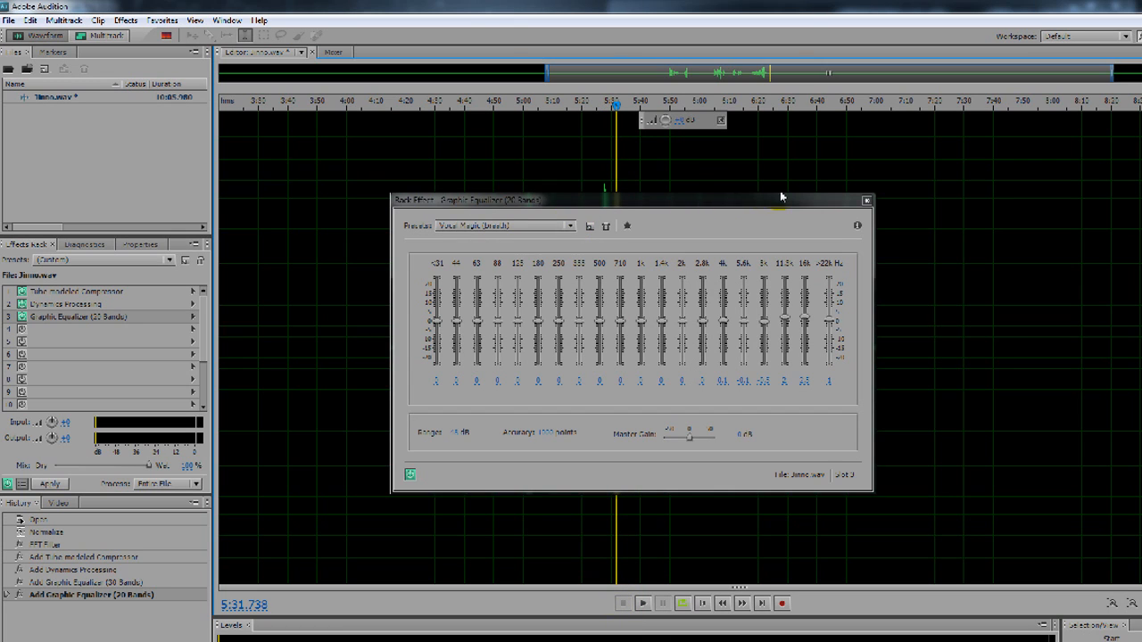
left_click(867, 201)
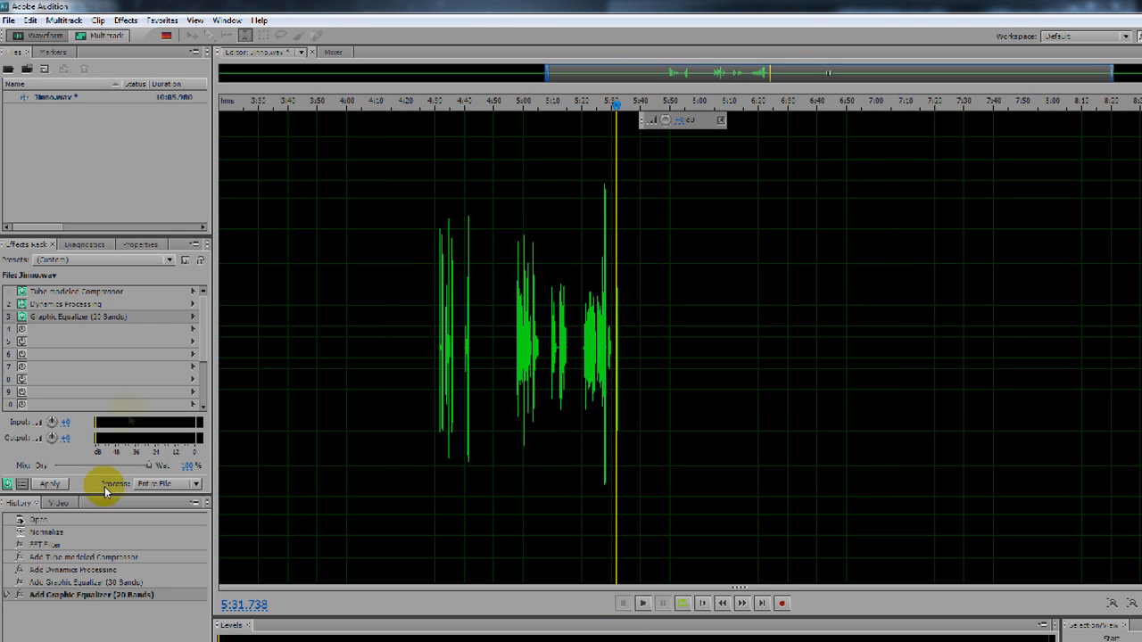
left_click(78, 584)
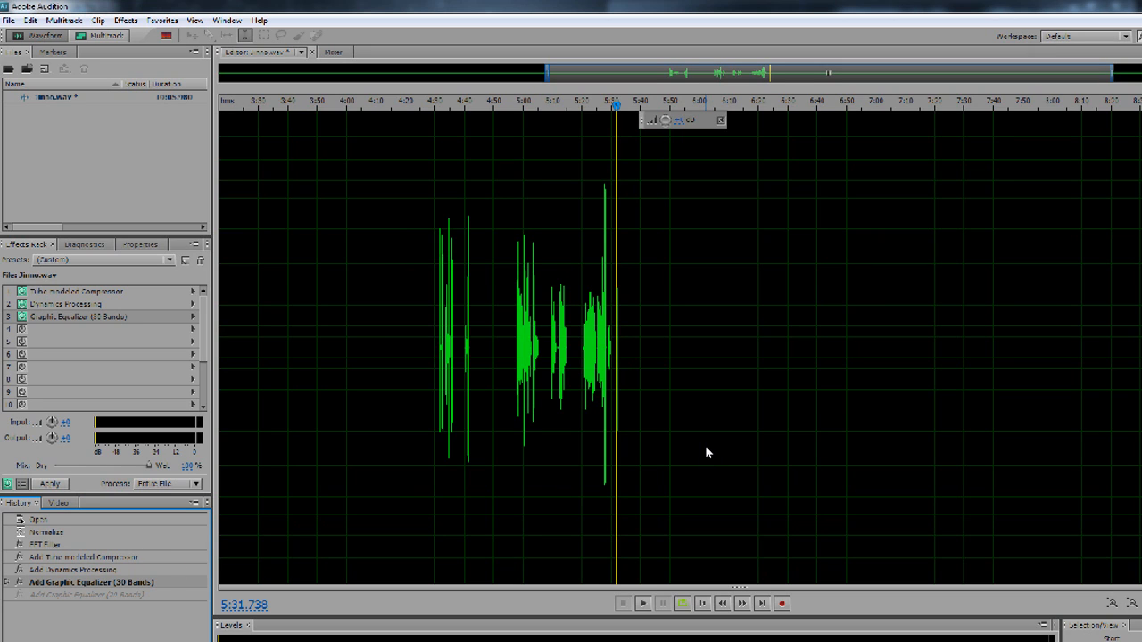
Step: Apply the effects rack to the entire file and normalize the result to -0.1 dB
left_click(193, 332)
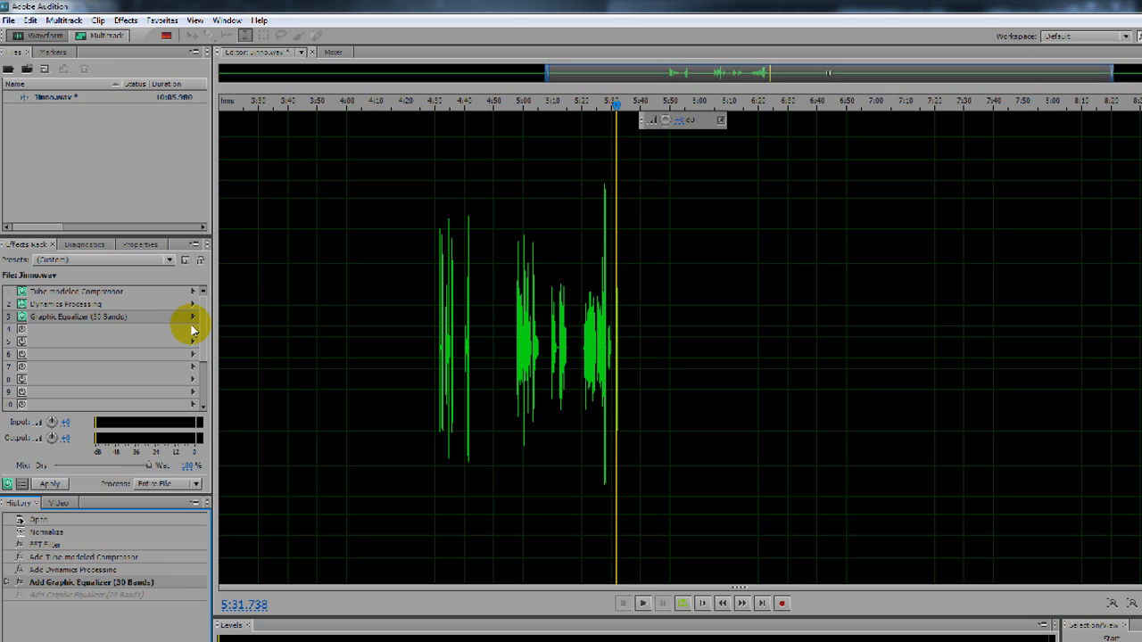
left_click(57, 483)
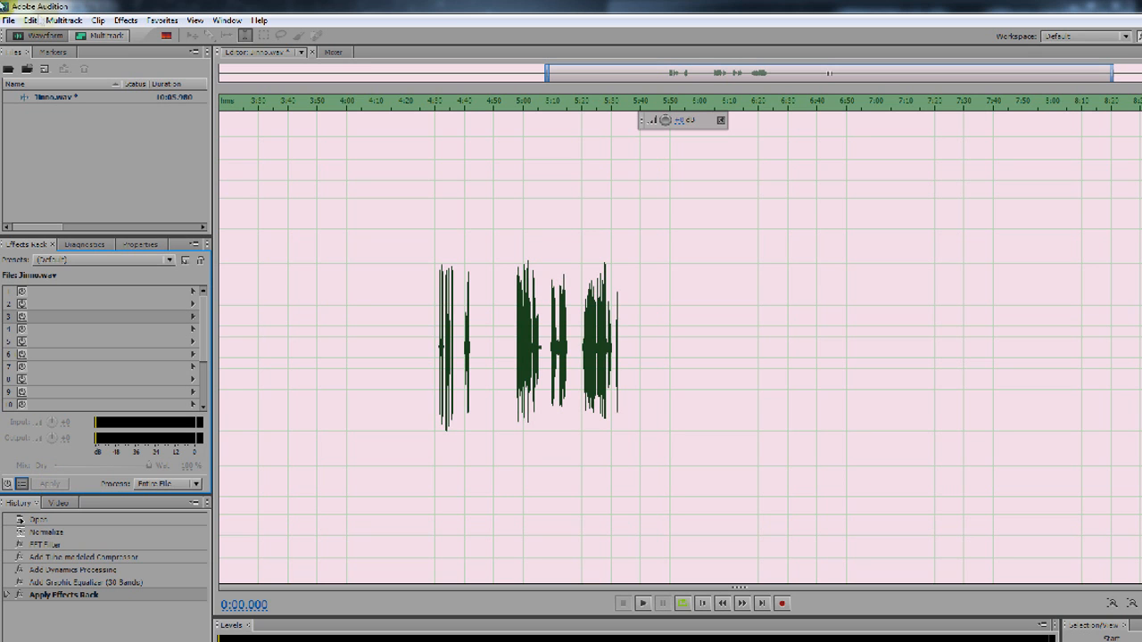
left_click(160, 24)
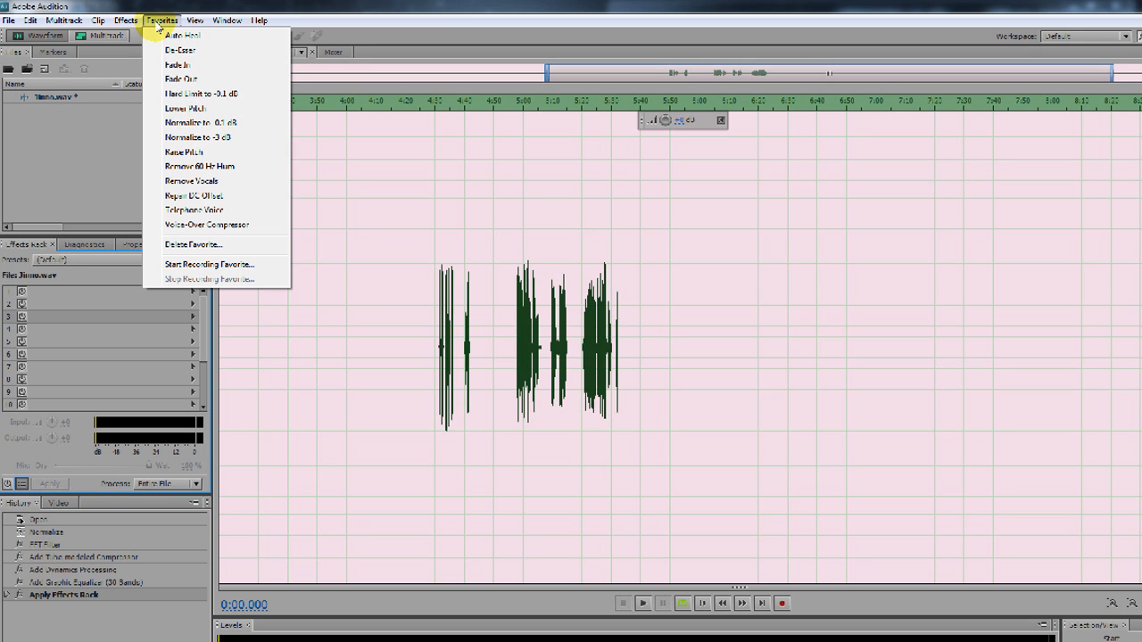
left_click(194, 121)
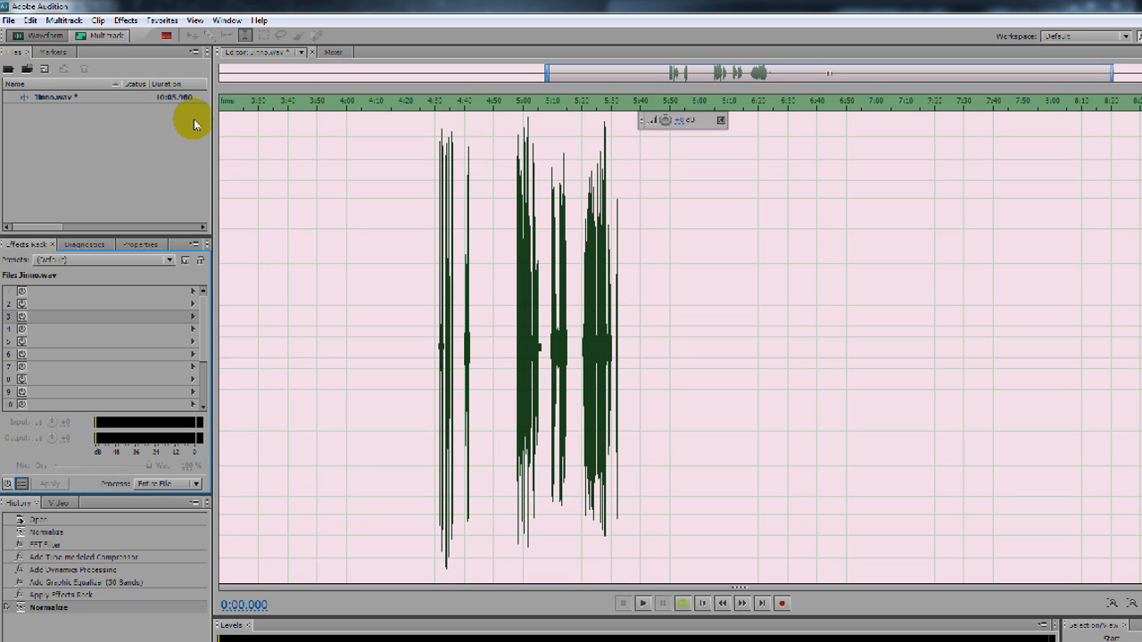
Step: Start saving the processed voice track as a separate file, keeping the Wave PCM format
left_click(8, 21)
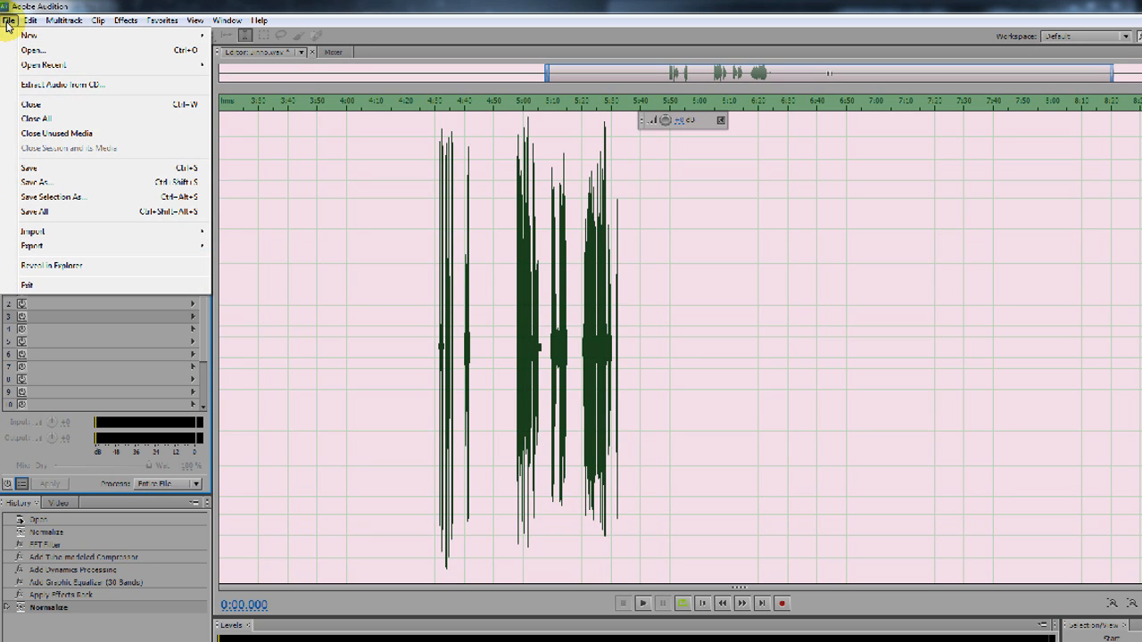
left_click(38, 182)
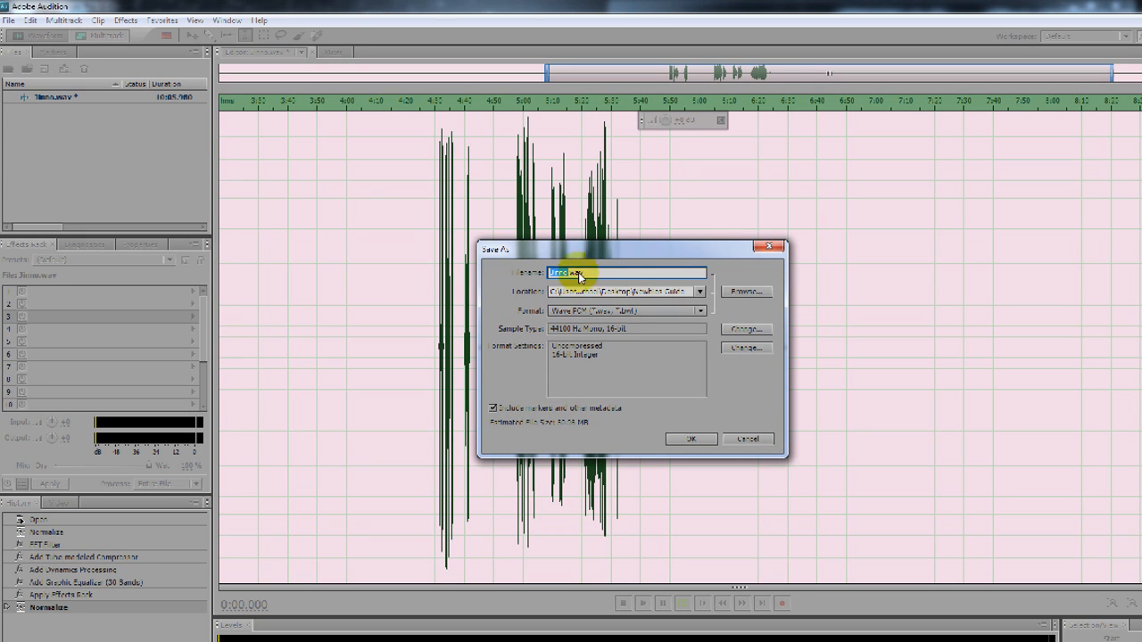
left_click(614, 312)
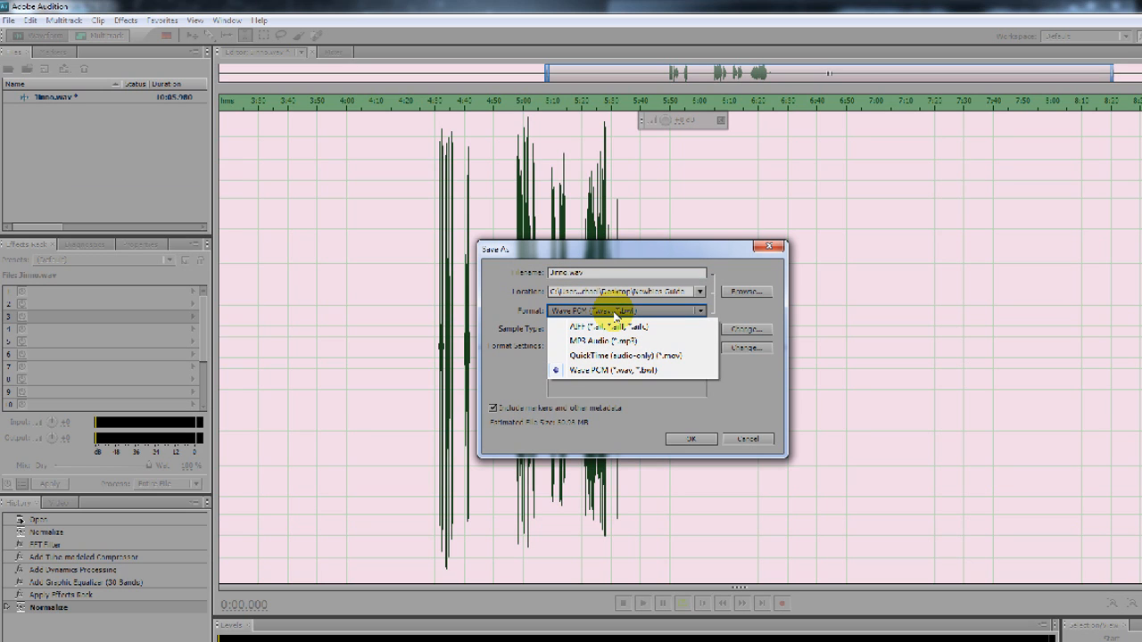
left_click(535, 390)
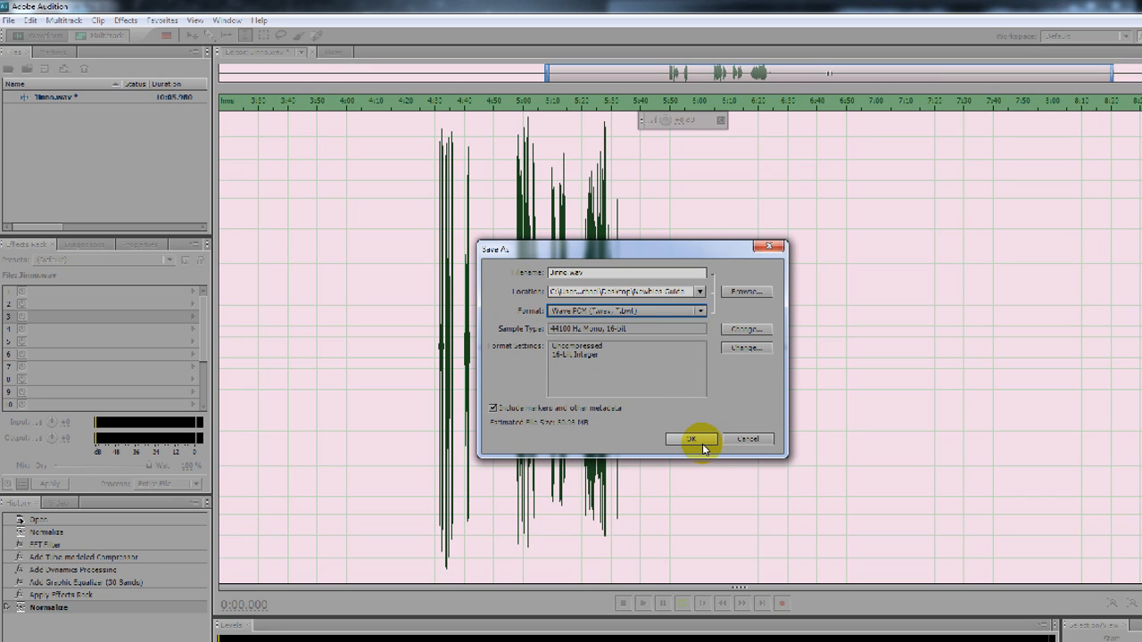
Step: Add "Enhanced" to the Jinno file name and save the file
left_click(580, 273)
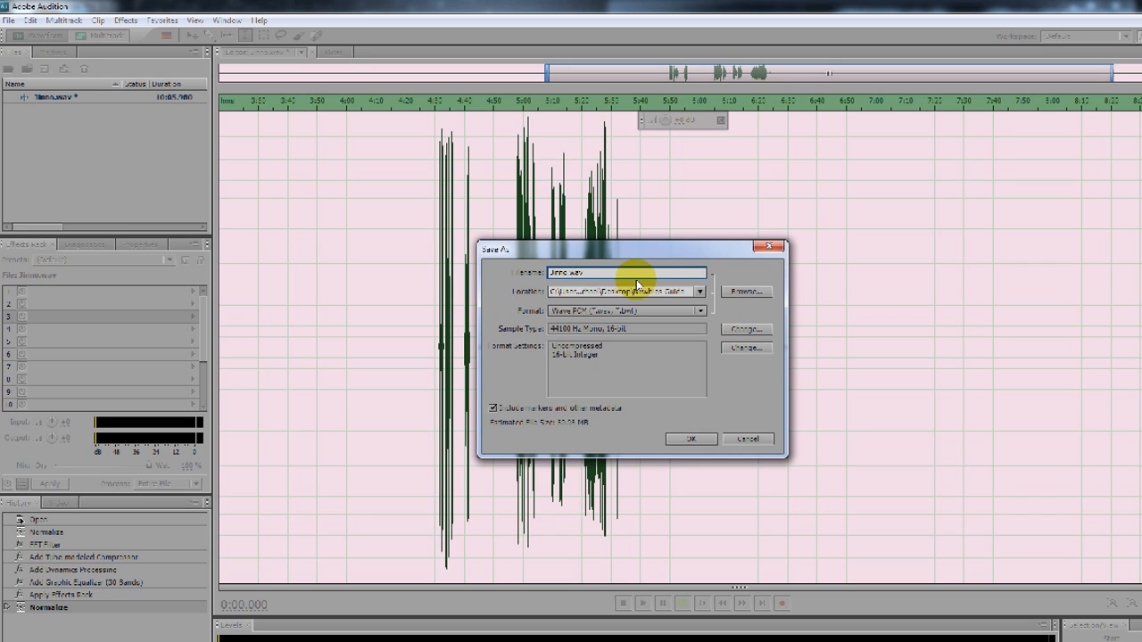
type("finished")
key("BackSpace")
key("BackSpace")
key("BackSpace")
key("BackSpace")
key("BackSpace")
key("BackSpace")
key("BackSpace")
key("BackSpace")
key("BackSpace")
type("Enhanced")
left_click(707, 439)
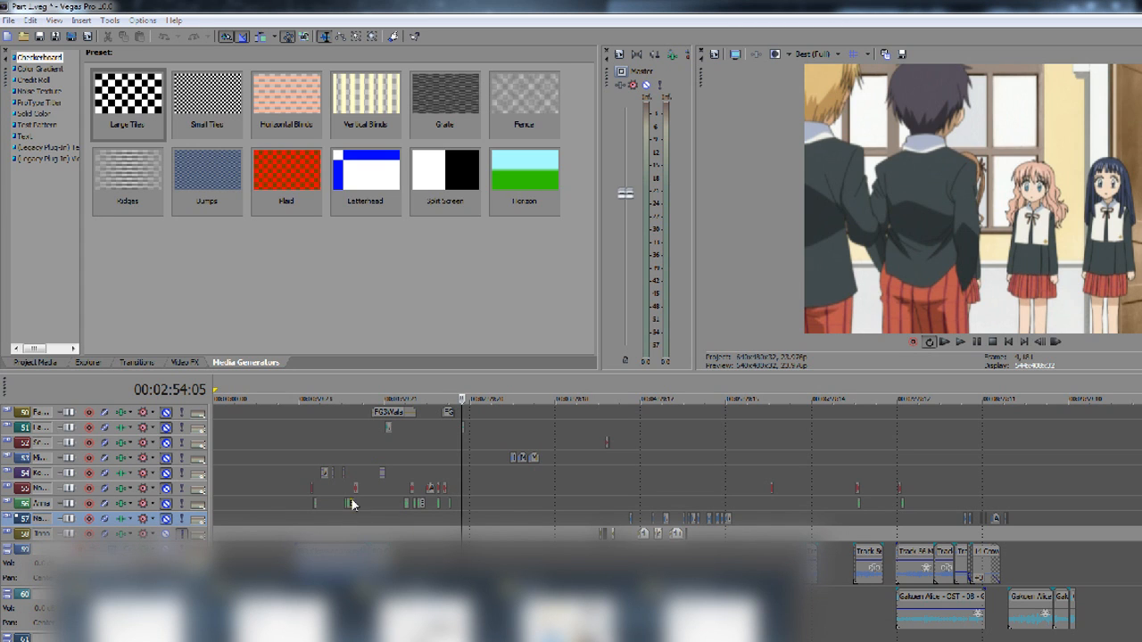
Step: Switch to Vegas Pro and place the timeline cursor at 00:02:29:07 on the Jinno track
left_click(423, 536)
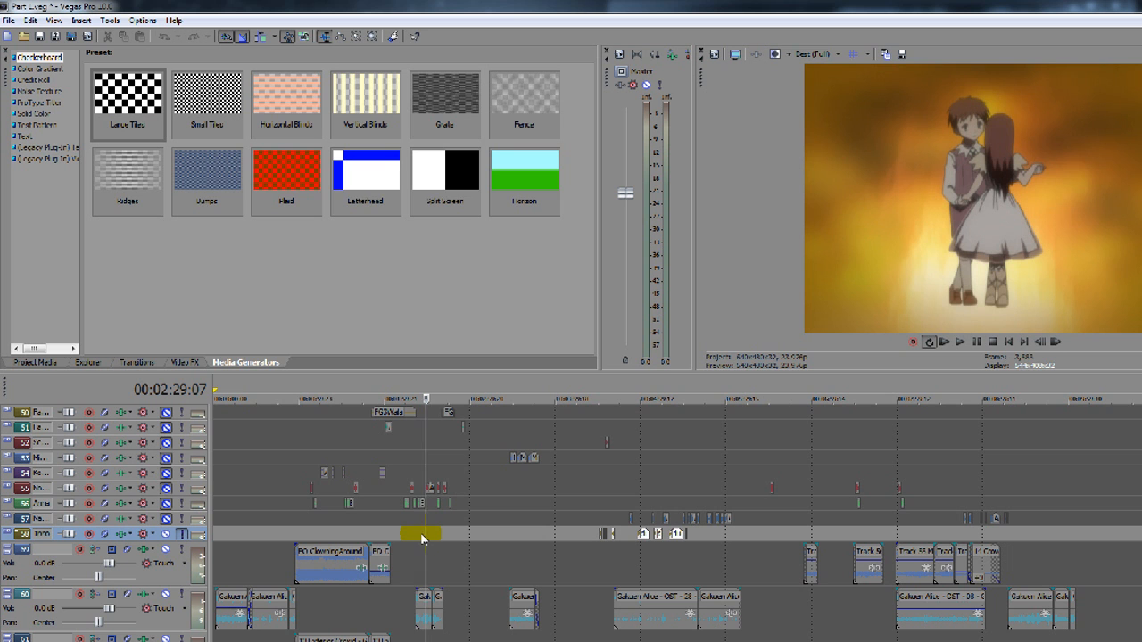
left_click(815, 546)
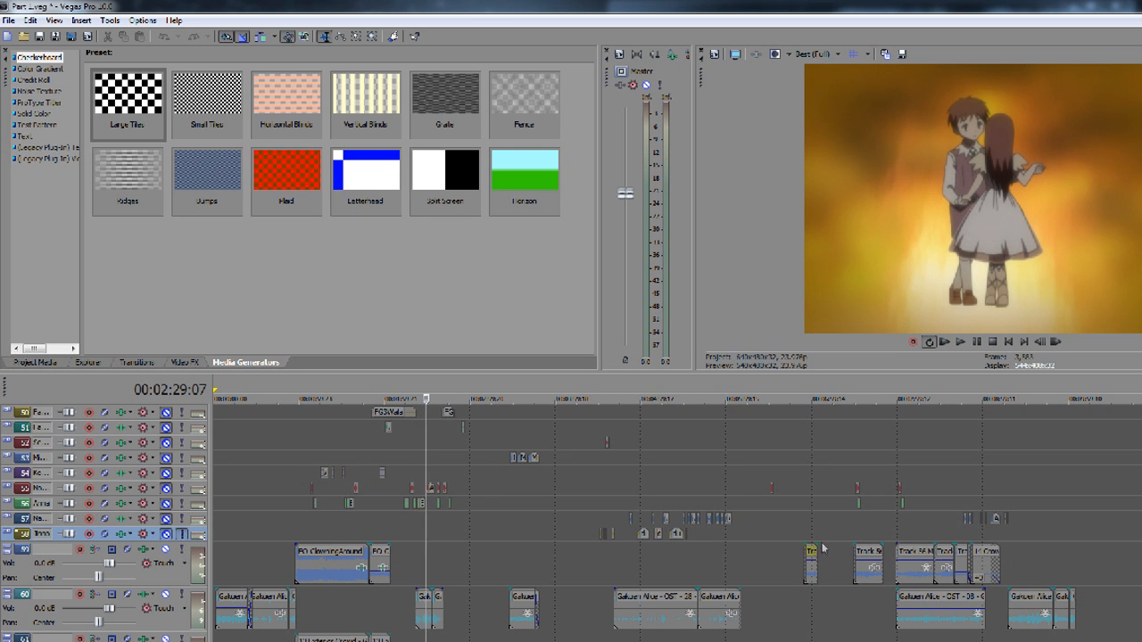